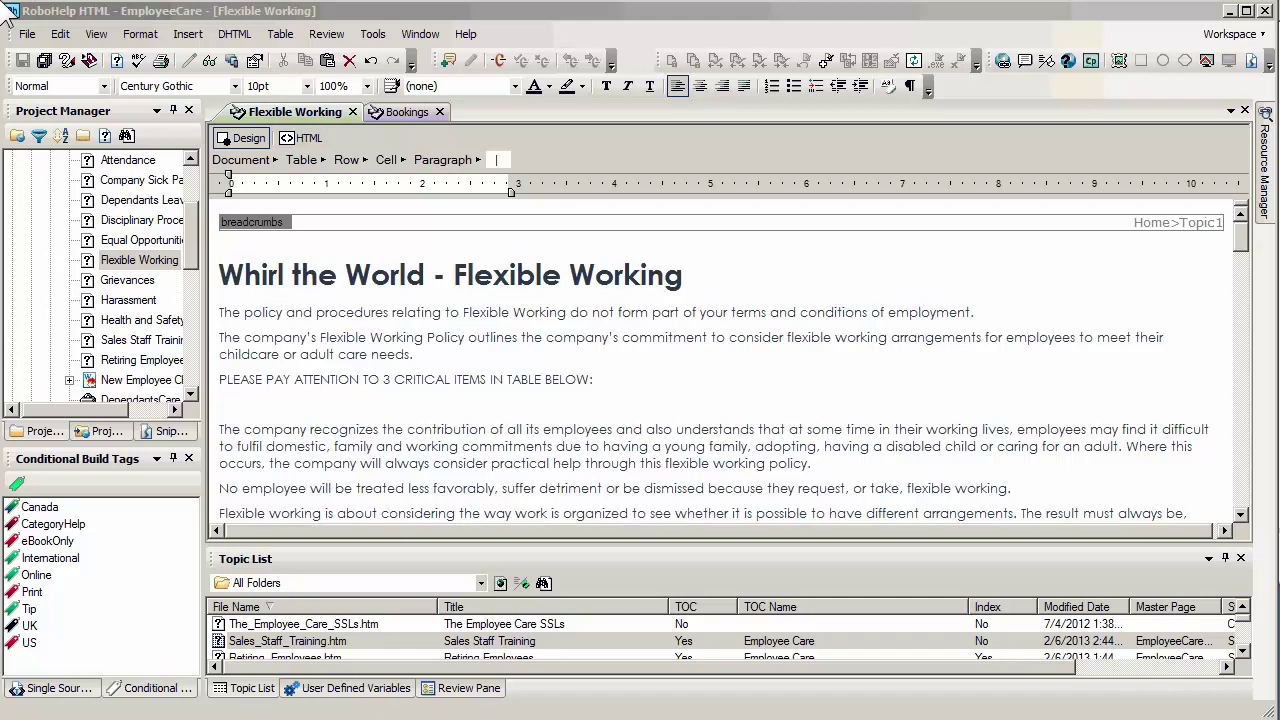
# Step: Glance at the Insert menu without choosing anything, then preview the Flexible Working topic
pyautogui.click(187, 34)
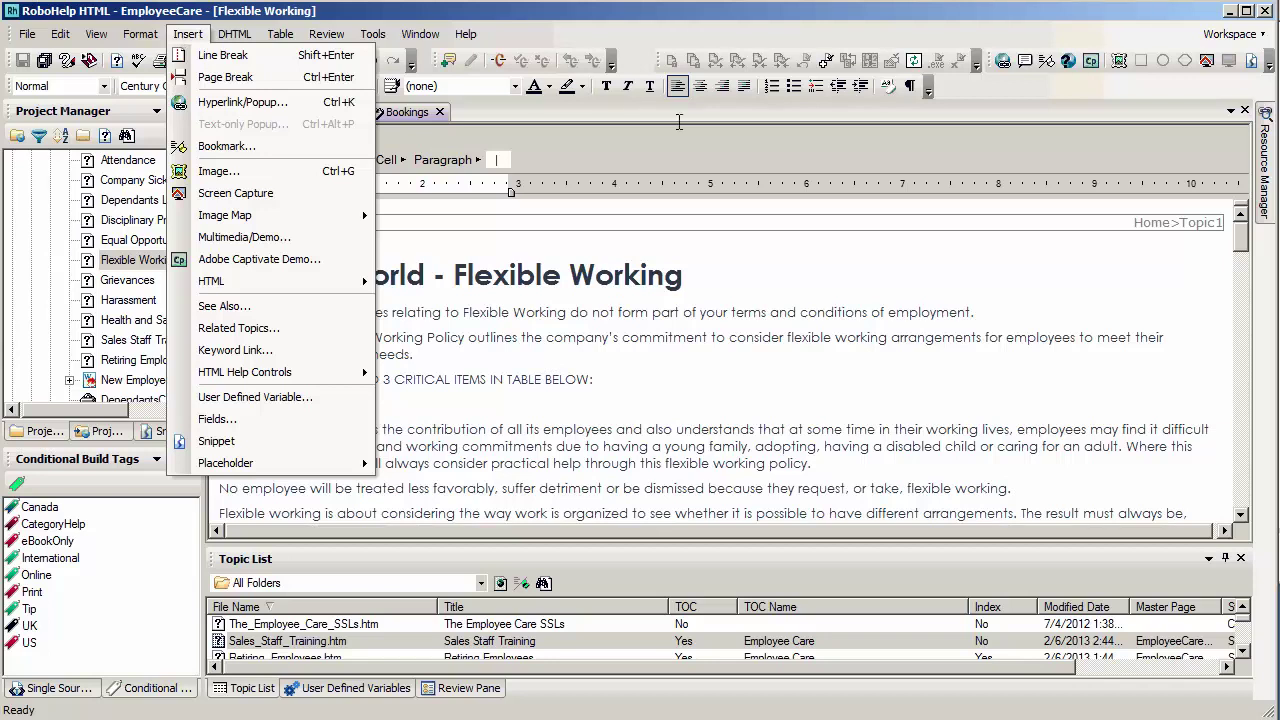
pyautogui.click(761, 253)
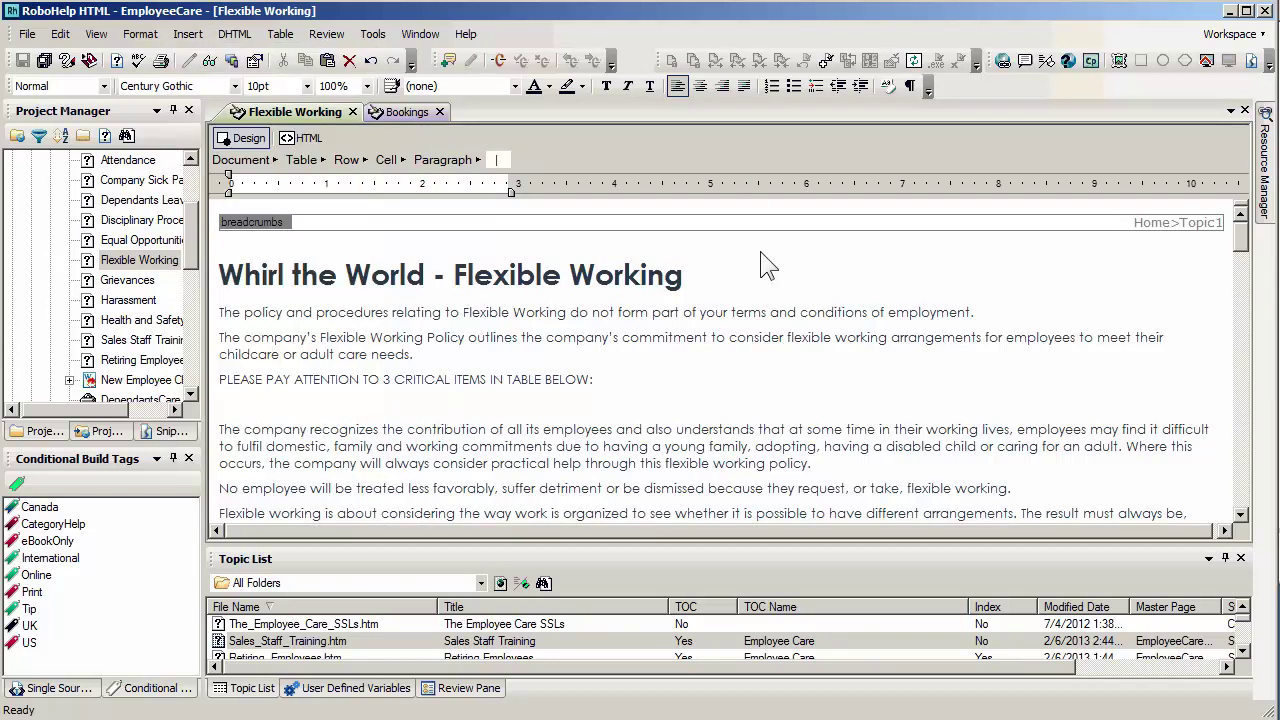
pyautogui.click(209, 62)
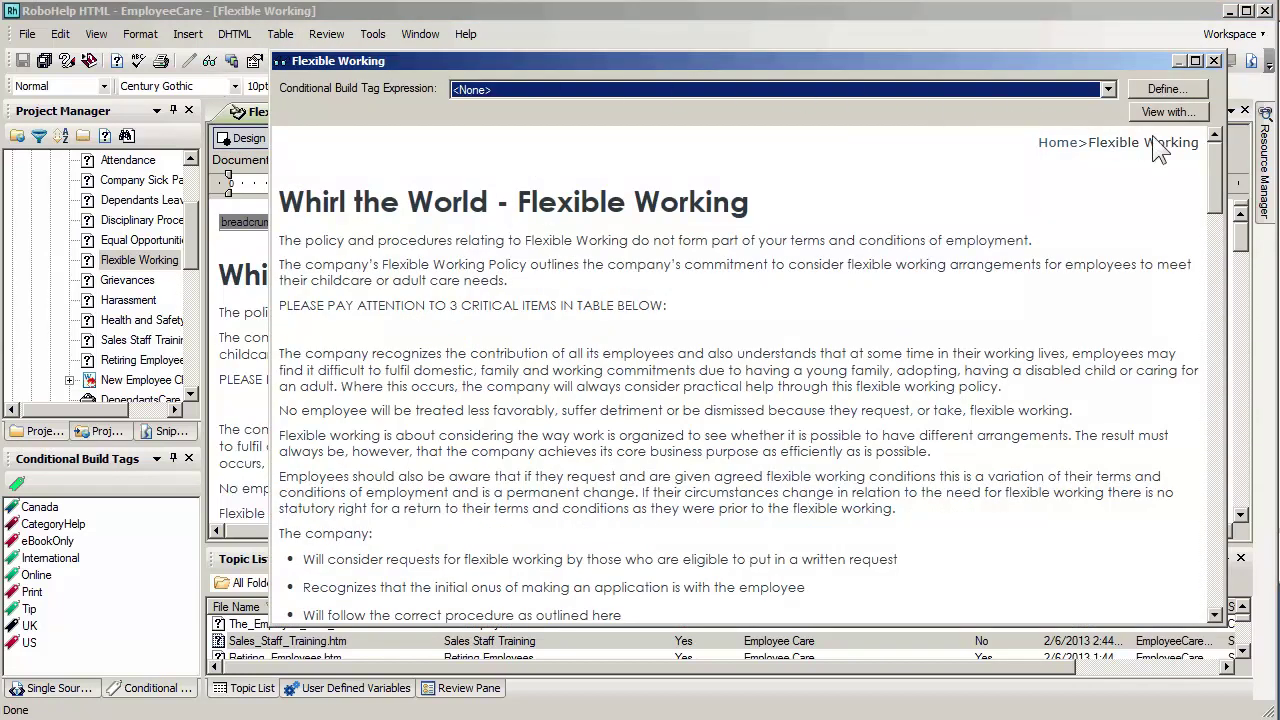
pyautogui.moveTo(1212, 187); pyautogui.dragTo(1211, 484)
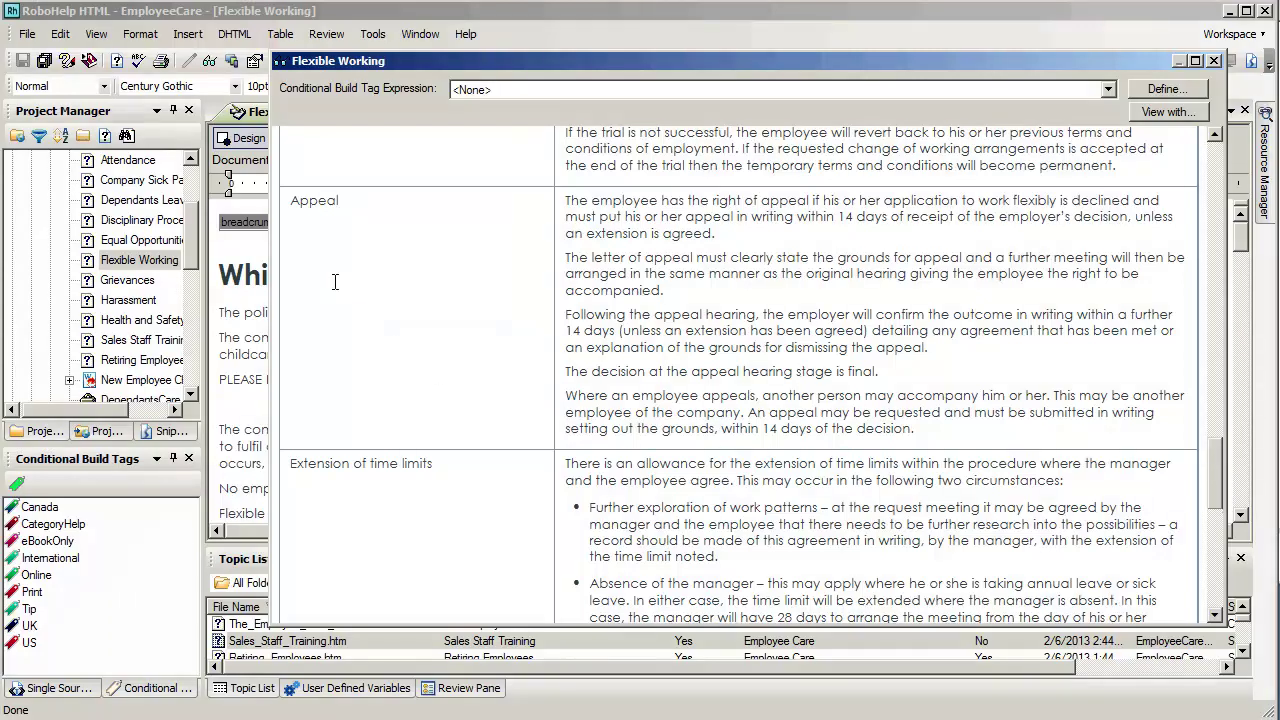
# Step: Highlight the Appeal and Extension of time limits headings in the preview table
pyautogui.doubleClick(315, 206)
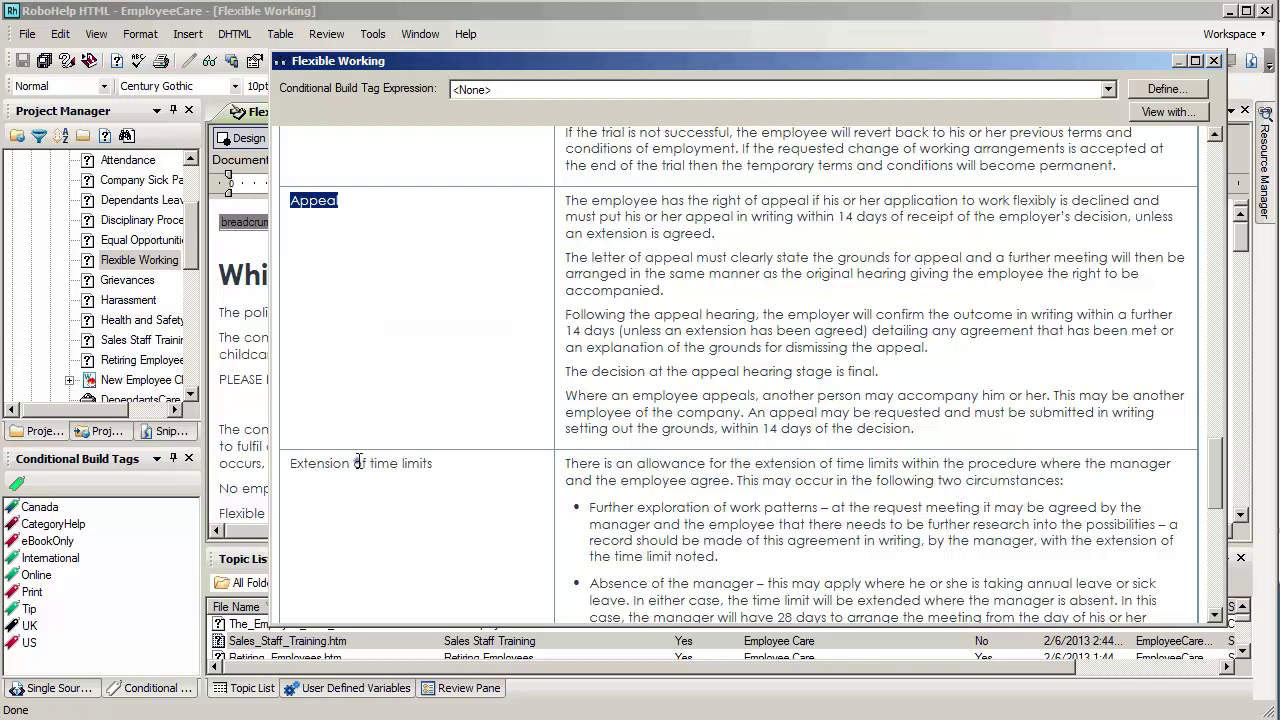
pyautogui.moveTo(358, 466); pyautogui.dragTo(604, 475)
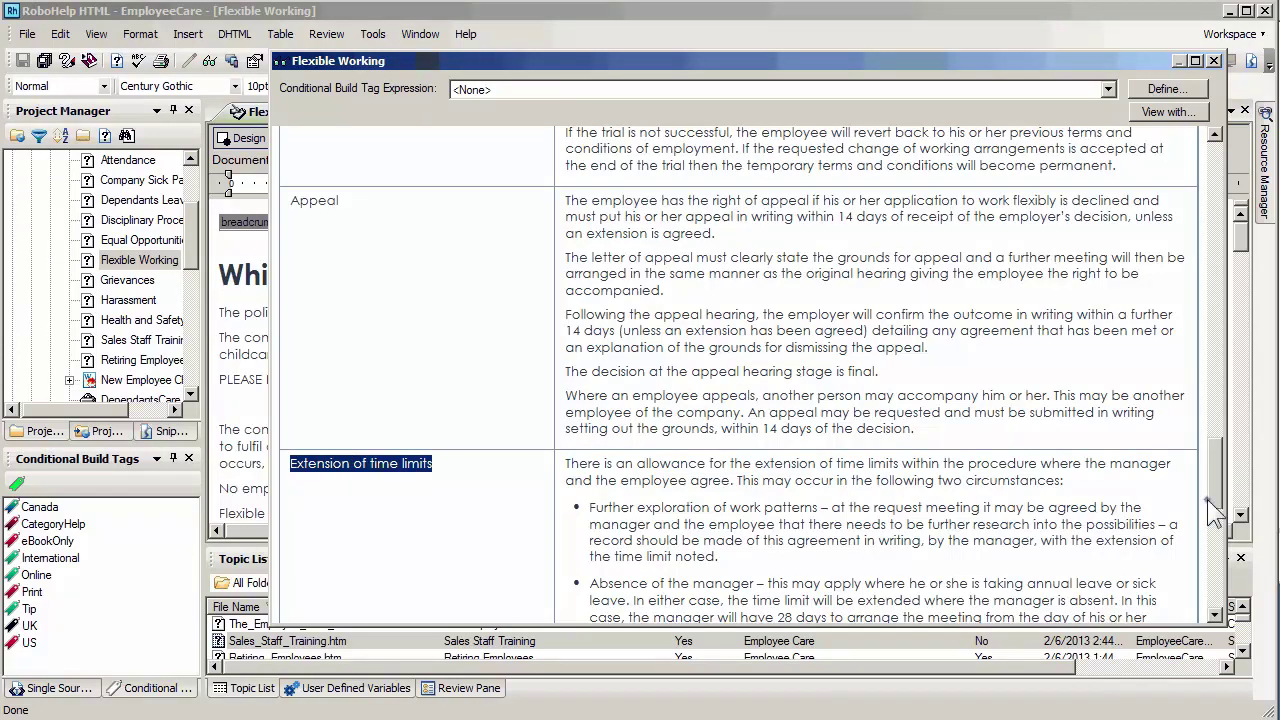
pyautogui.moveTo(1220, 490); pyautogui.dragTo(1220, 494)
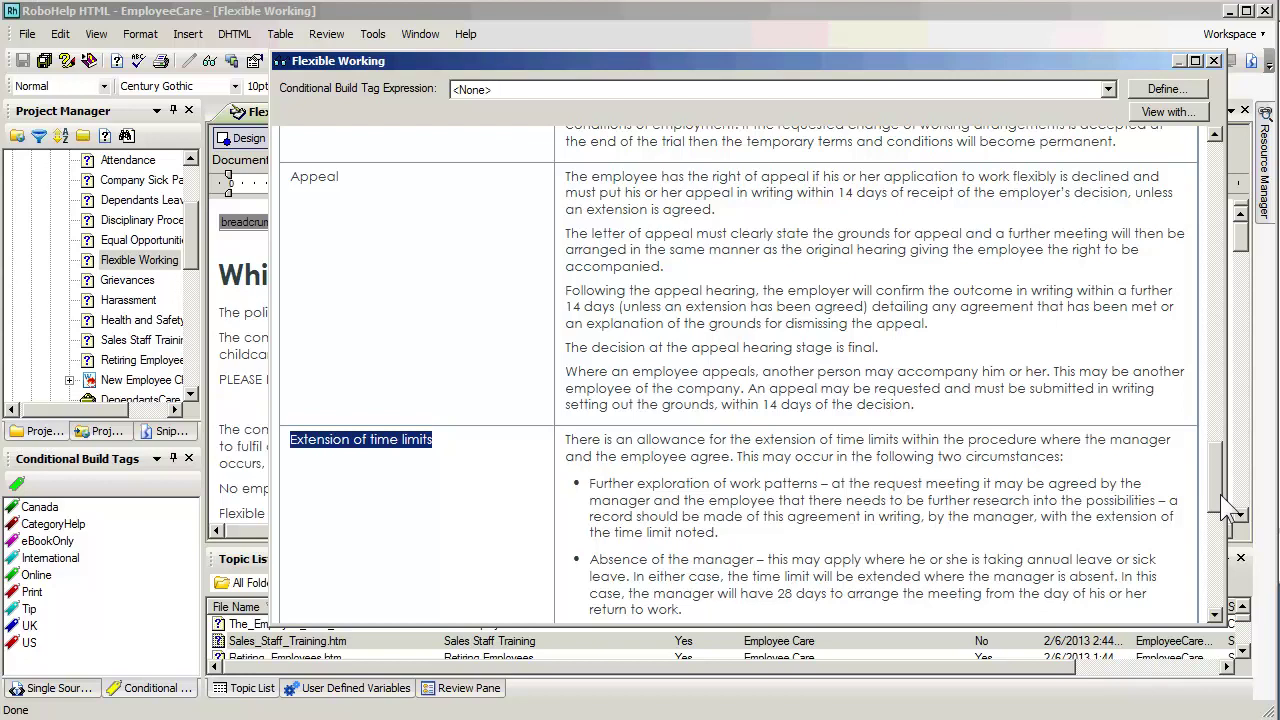
pyautogui.moveTo(1220, 494); pyautogui.dragTo(1219, 165)
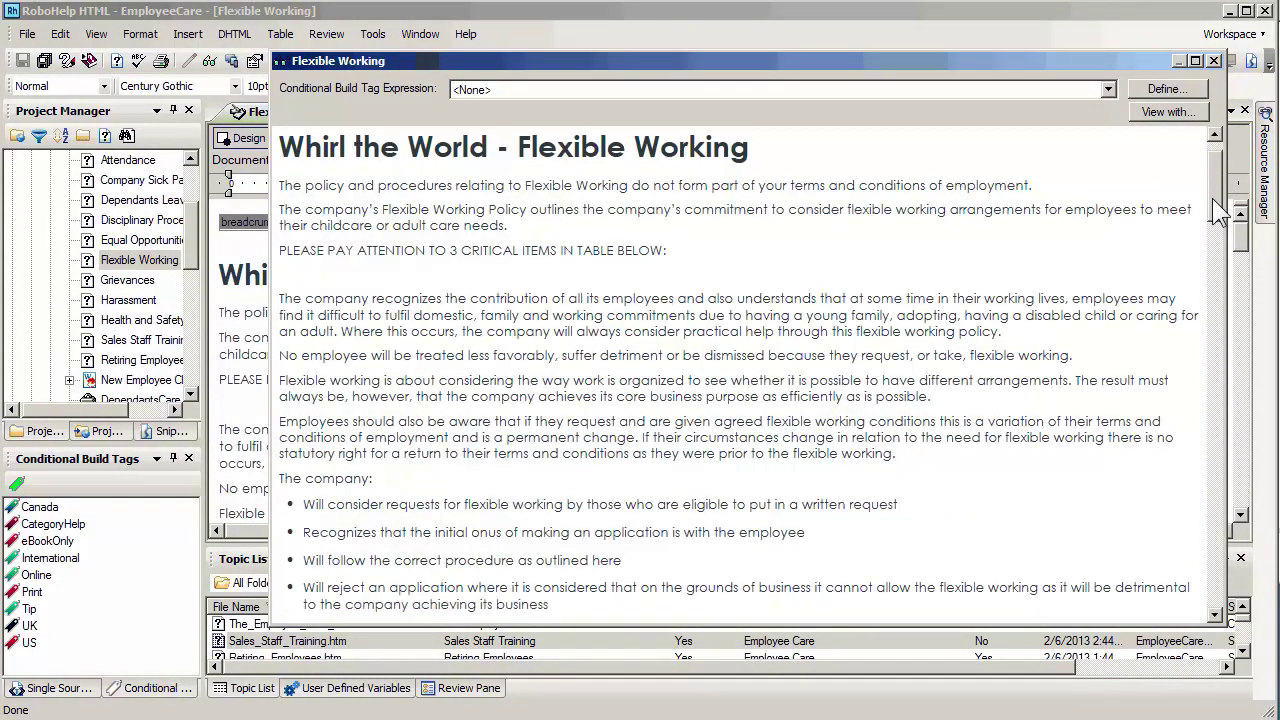
pyautogui.moveTo(1212, 198)
pyautogui.mouseDown()
pyautogui.moveTo(1205, 510)
pyautogui.moveTo(1208, 188)
pyautogui.mouseUp()
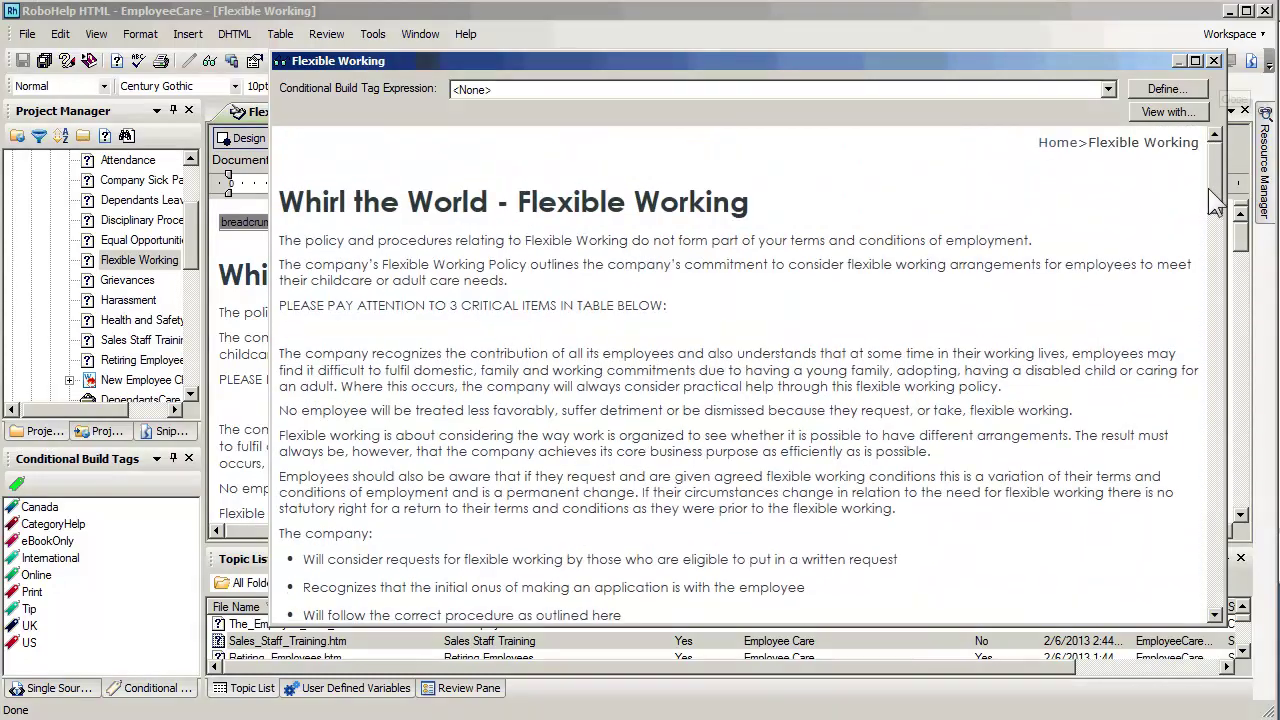
# Step: Close the preview and bookmark the Trial Period table row as Trial_Period
pyautogui.click(1217, 61)
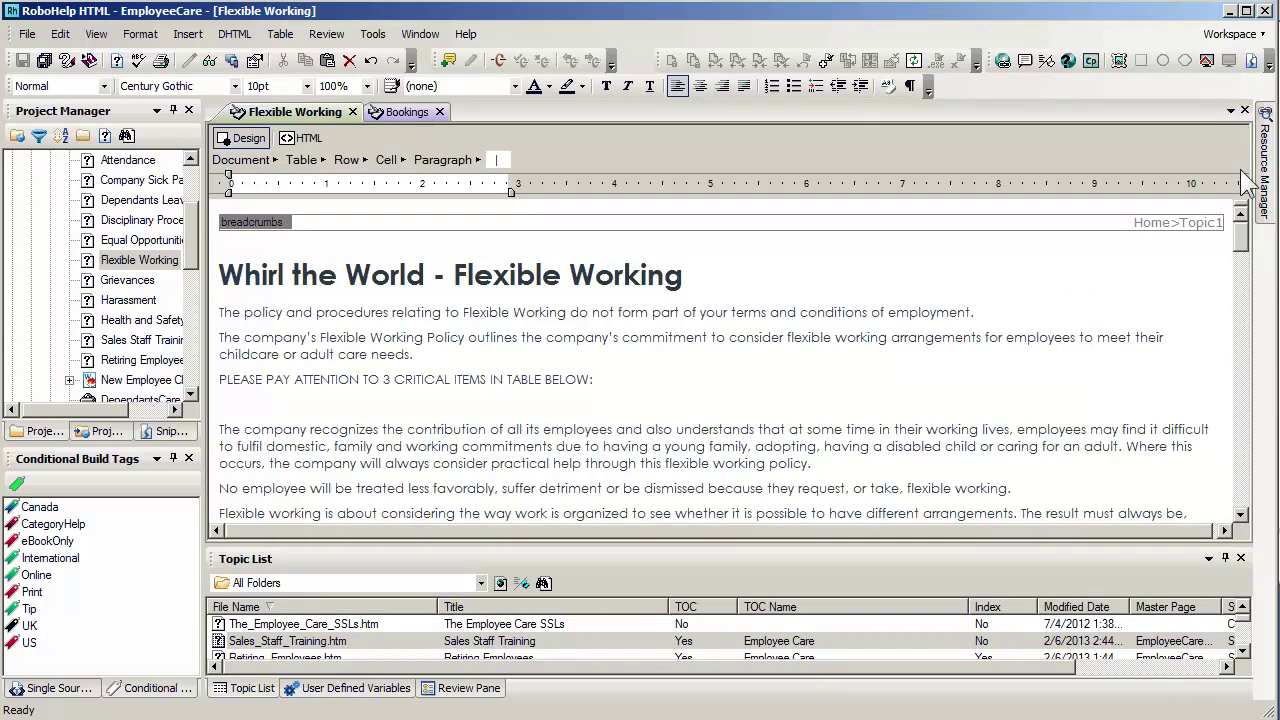
pyautogui.moveTo(1240, 237); pyautogui.dragTo(1240, 410)
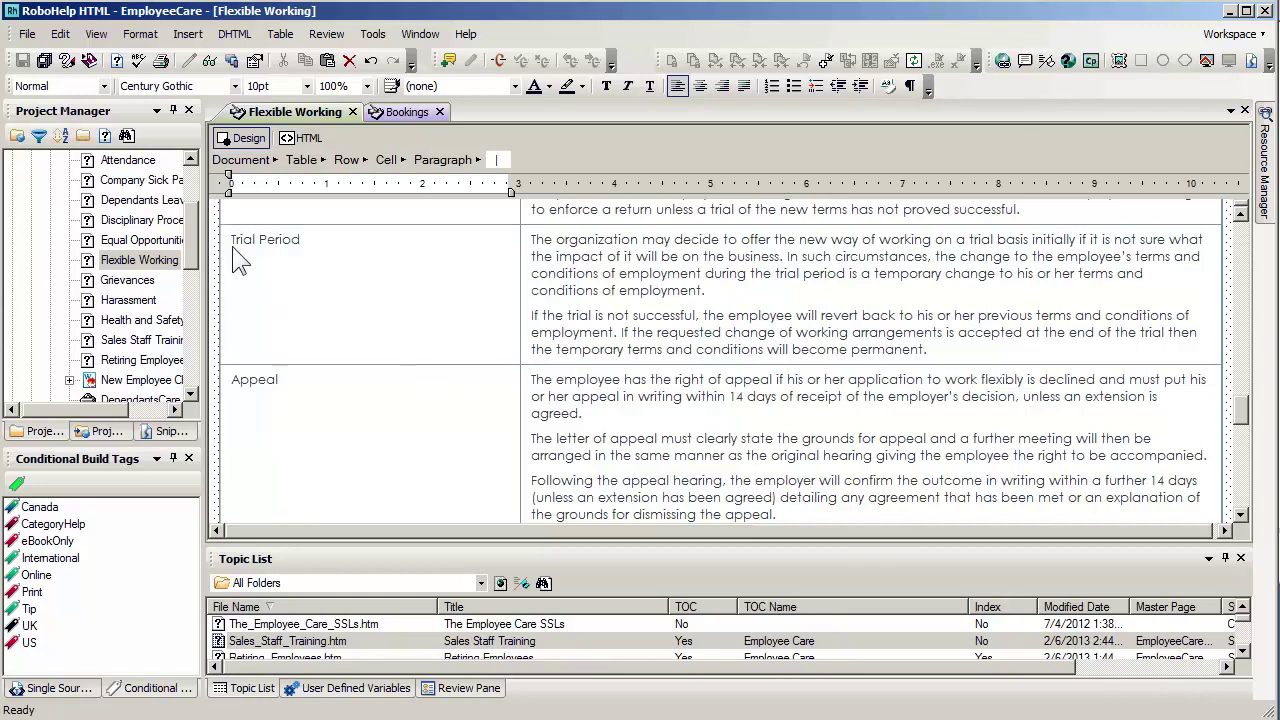
pyautogui.click(184, 36)
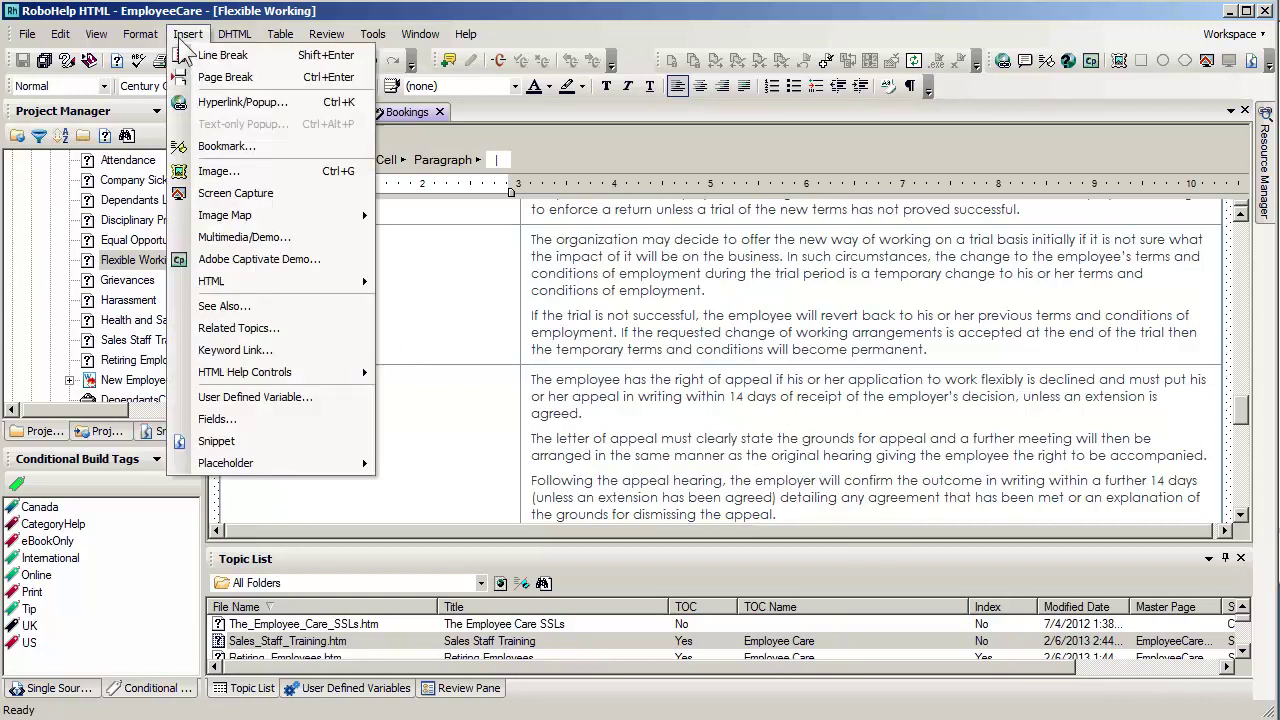
pyautogui.click(212, 147)
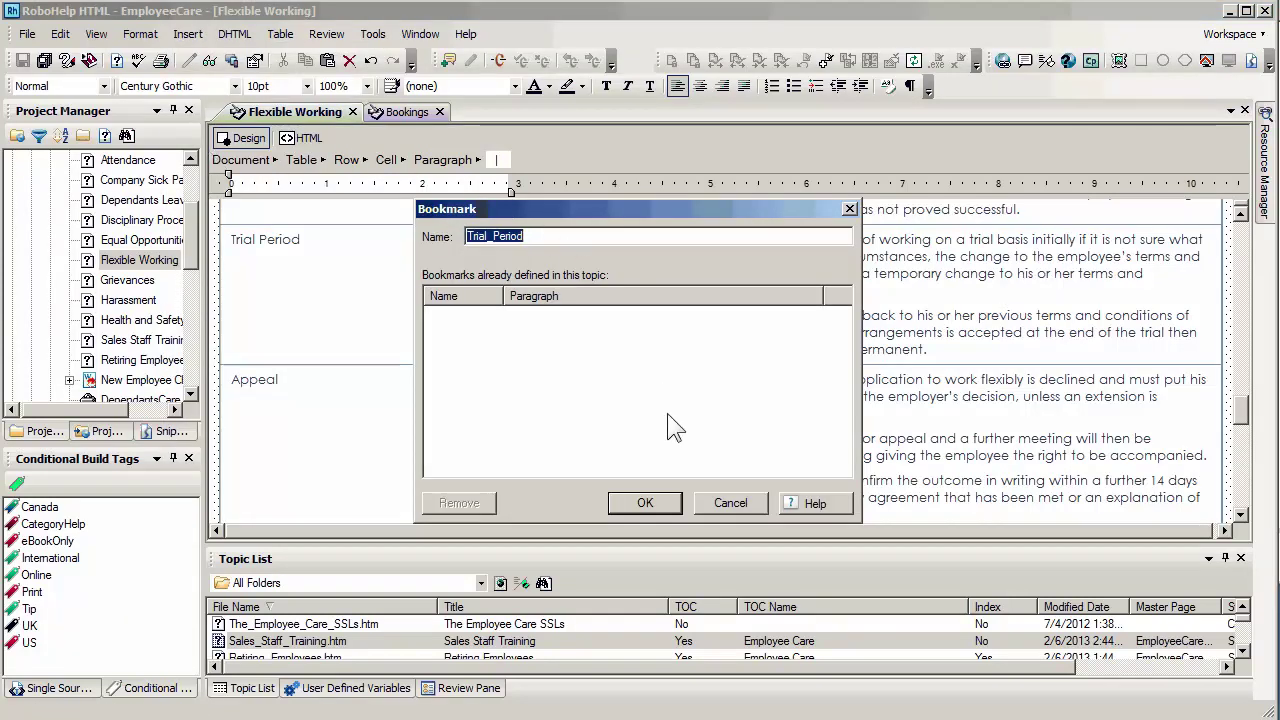
pyautogui.click(676, 501)
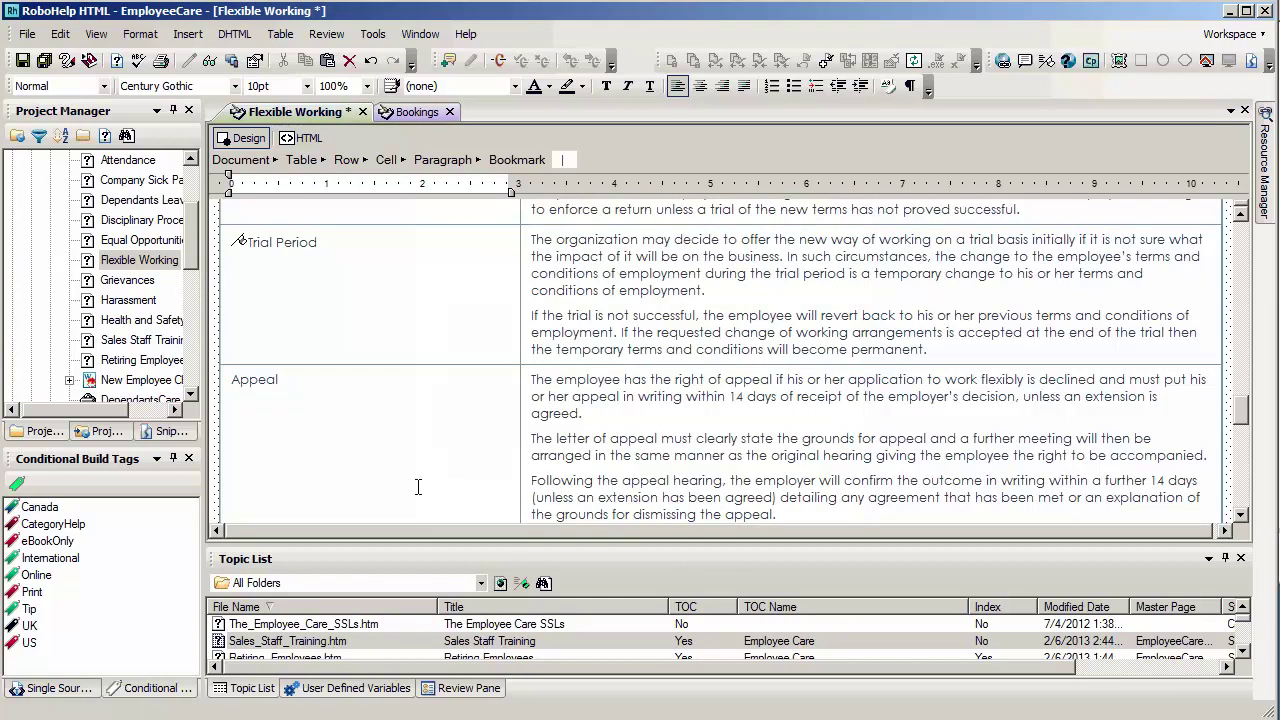
# Step: Insert a bookmark named Appeal before the Appeal heading in the table
pyautogui.click(232, 380)
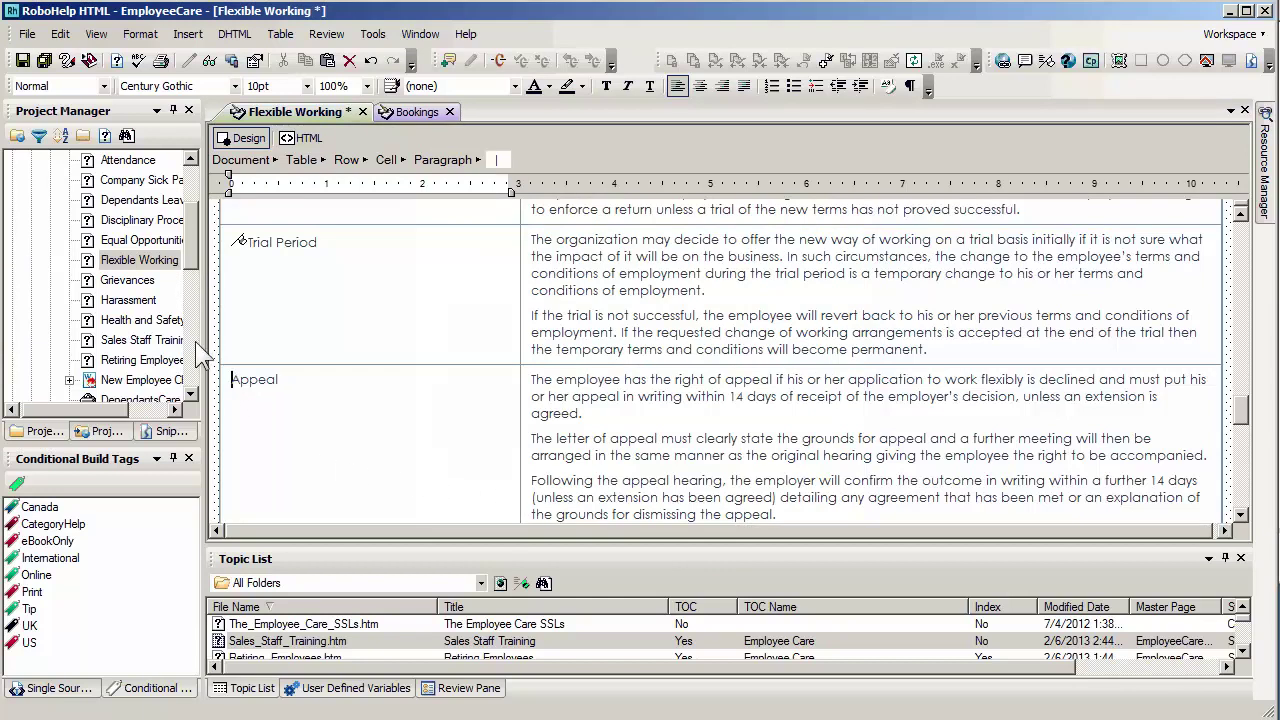
pyautogui.click(186, 34)
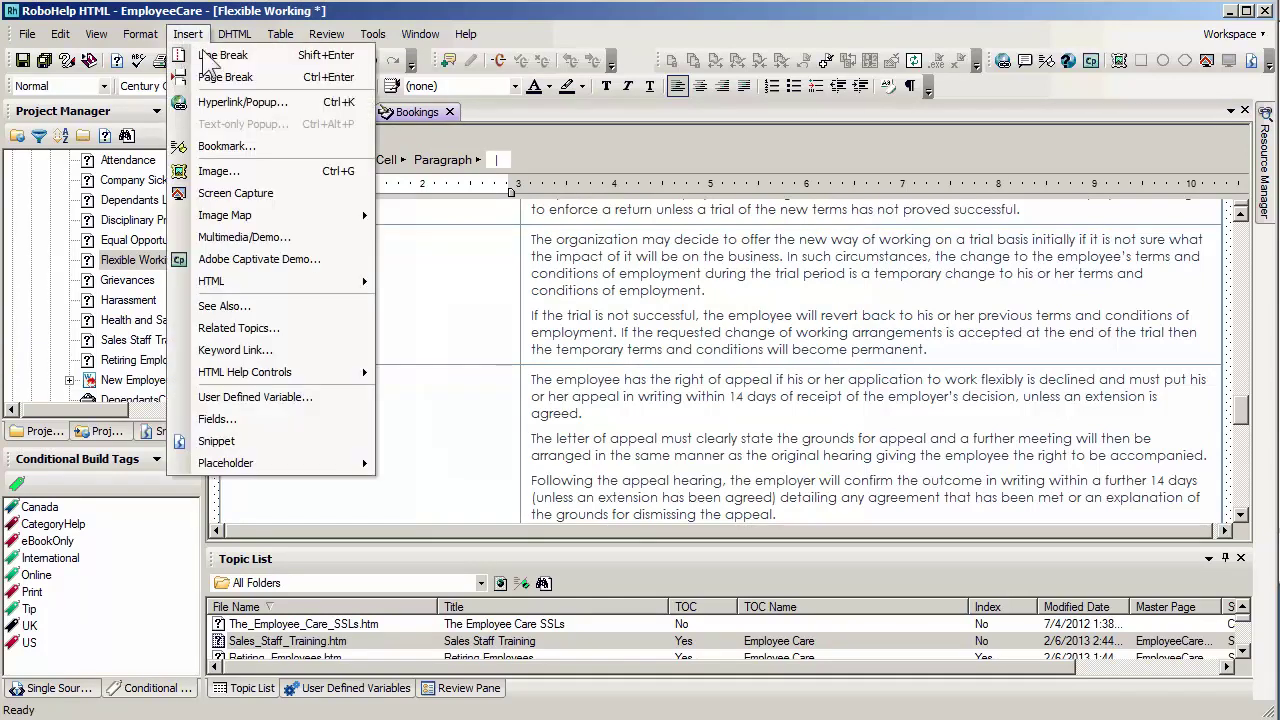
pyautogui.click(255, 145)
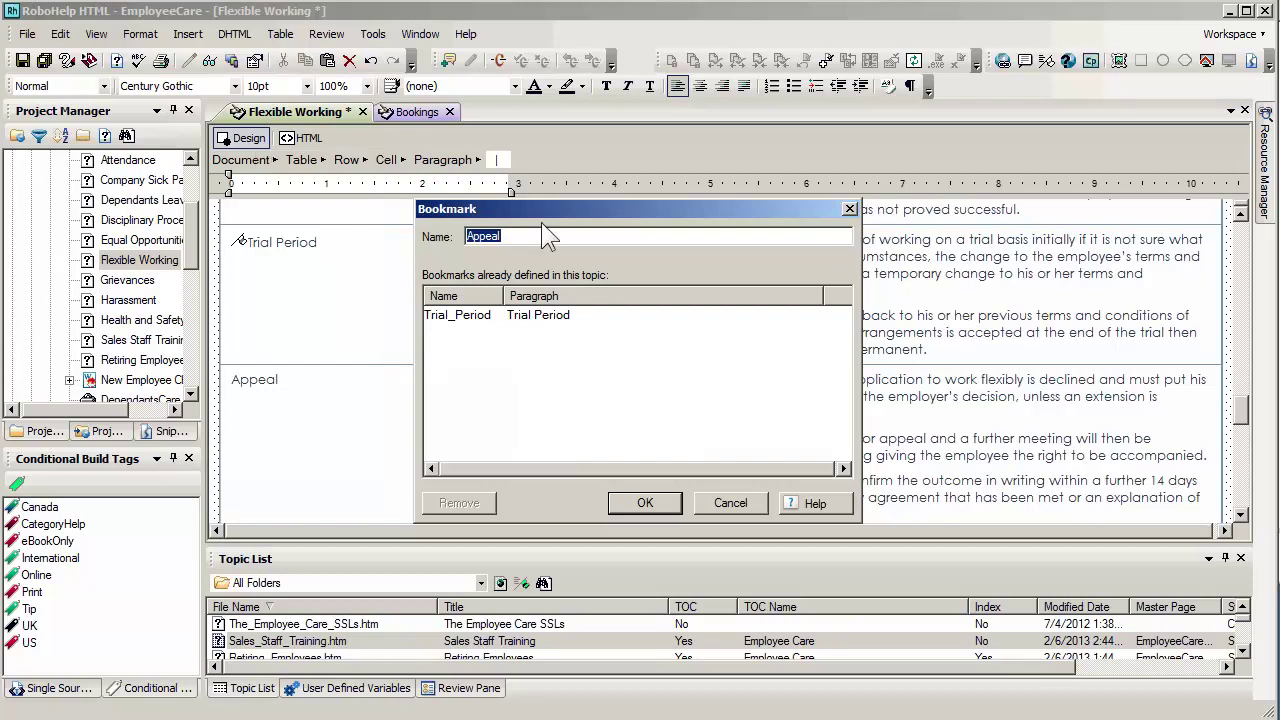
pyautogui.click(645, 503)
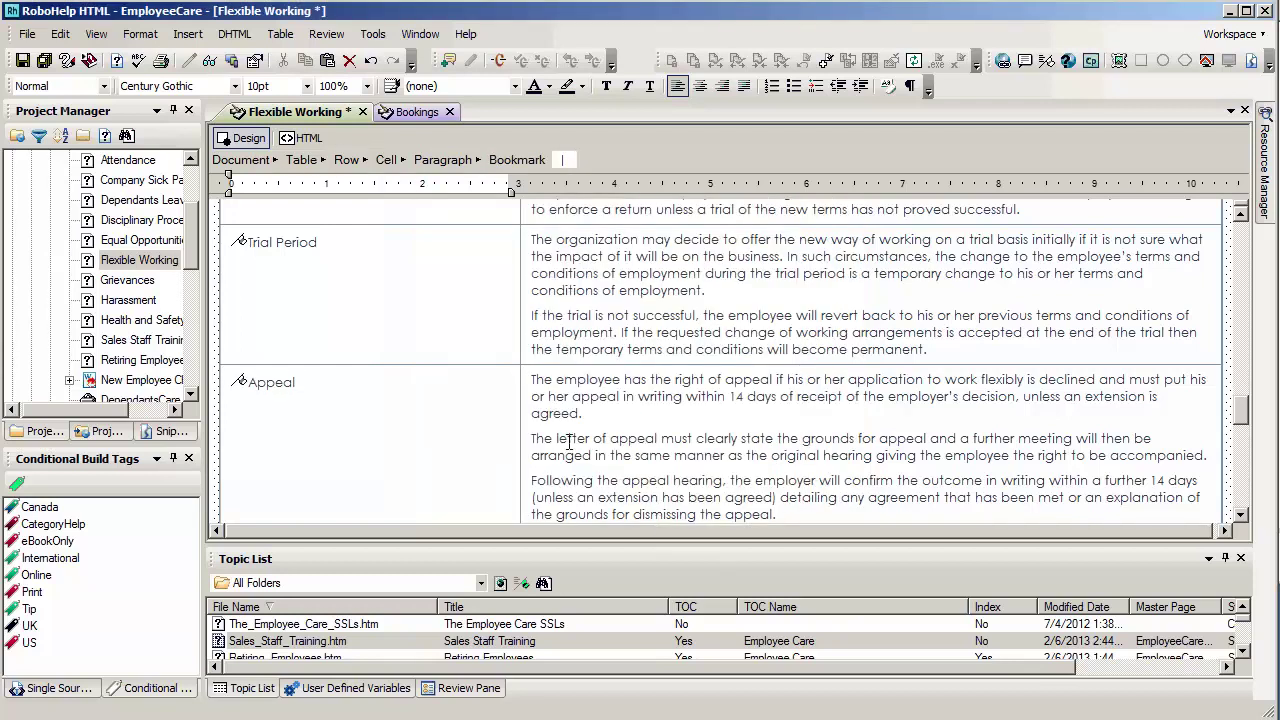
# Step: Bookmark the Extension of time limits row as Extension_of_time_limits
pyautogui.scroll(-6, 566, 413)
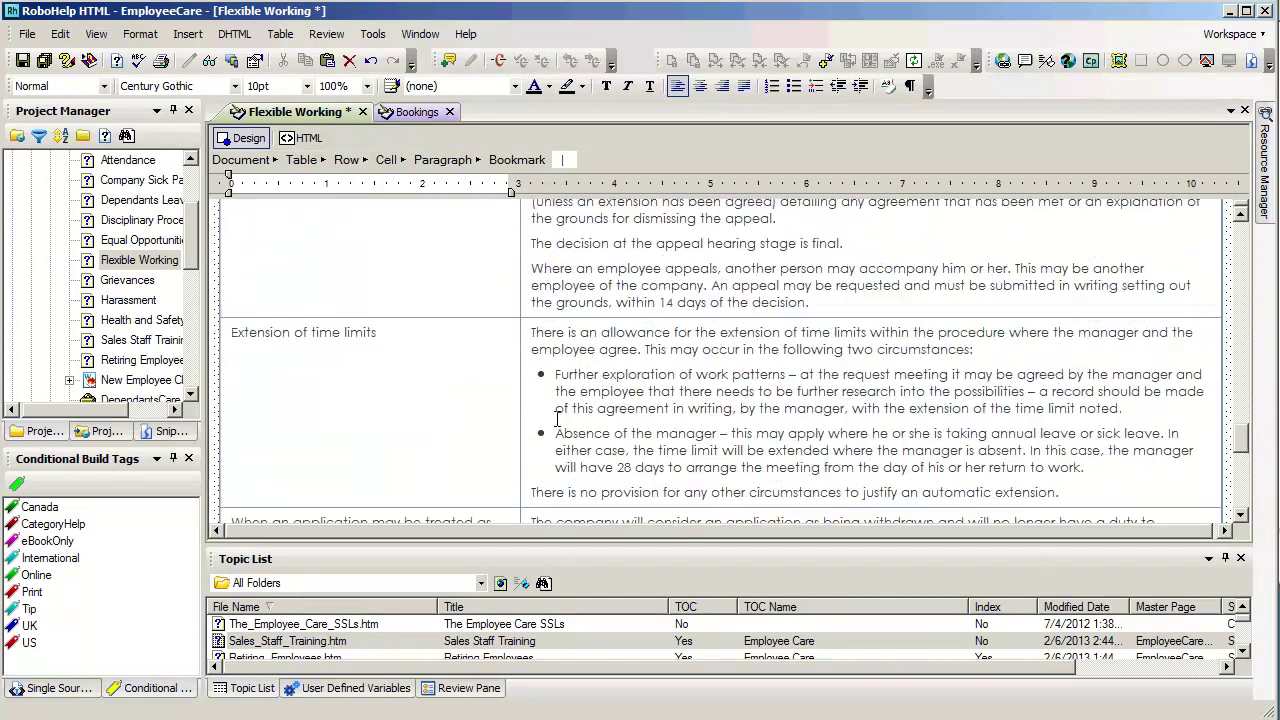
pyautogui.click(229, 334)
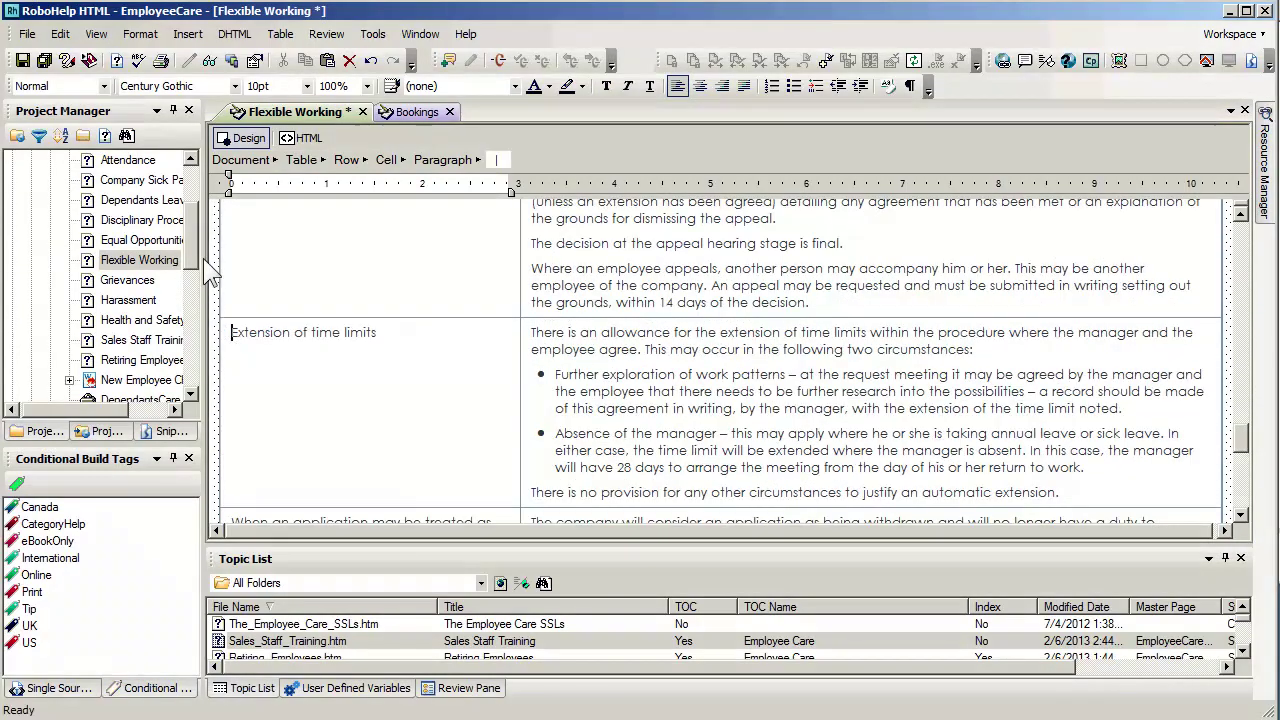
pyautogui.click(188, 34)
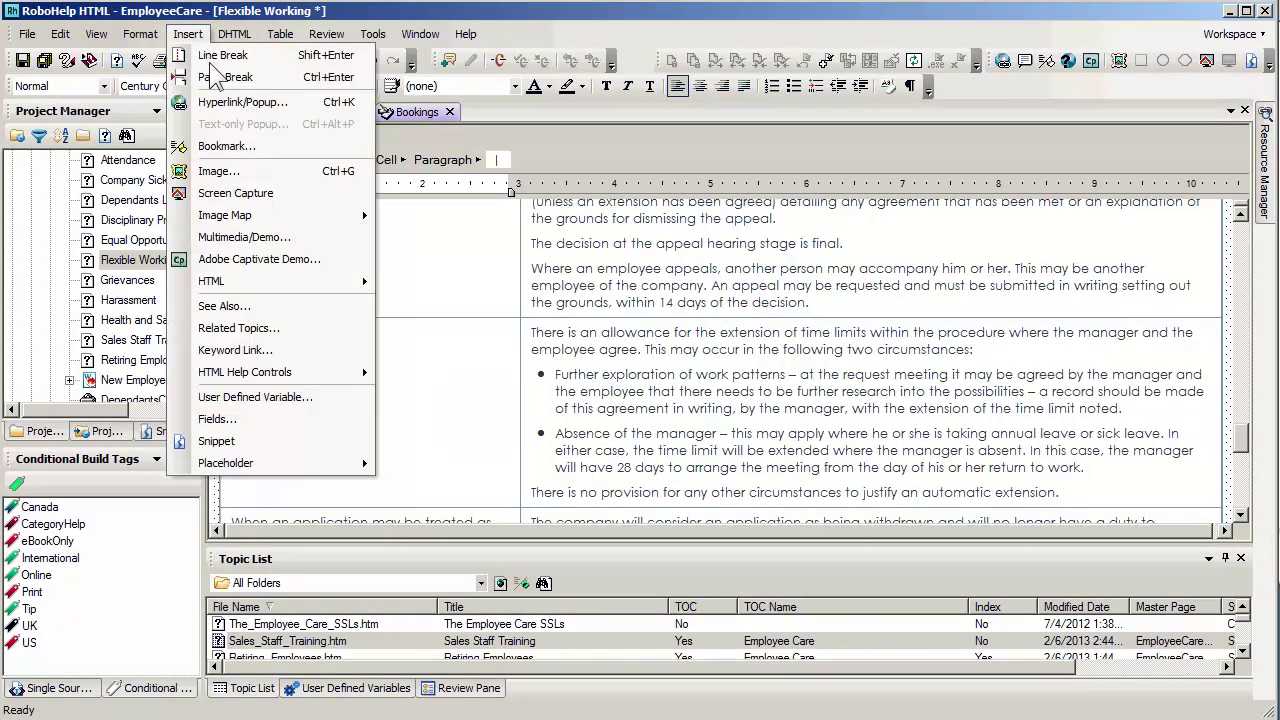
pyautogui.click(195, 147)
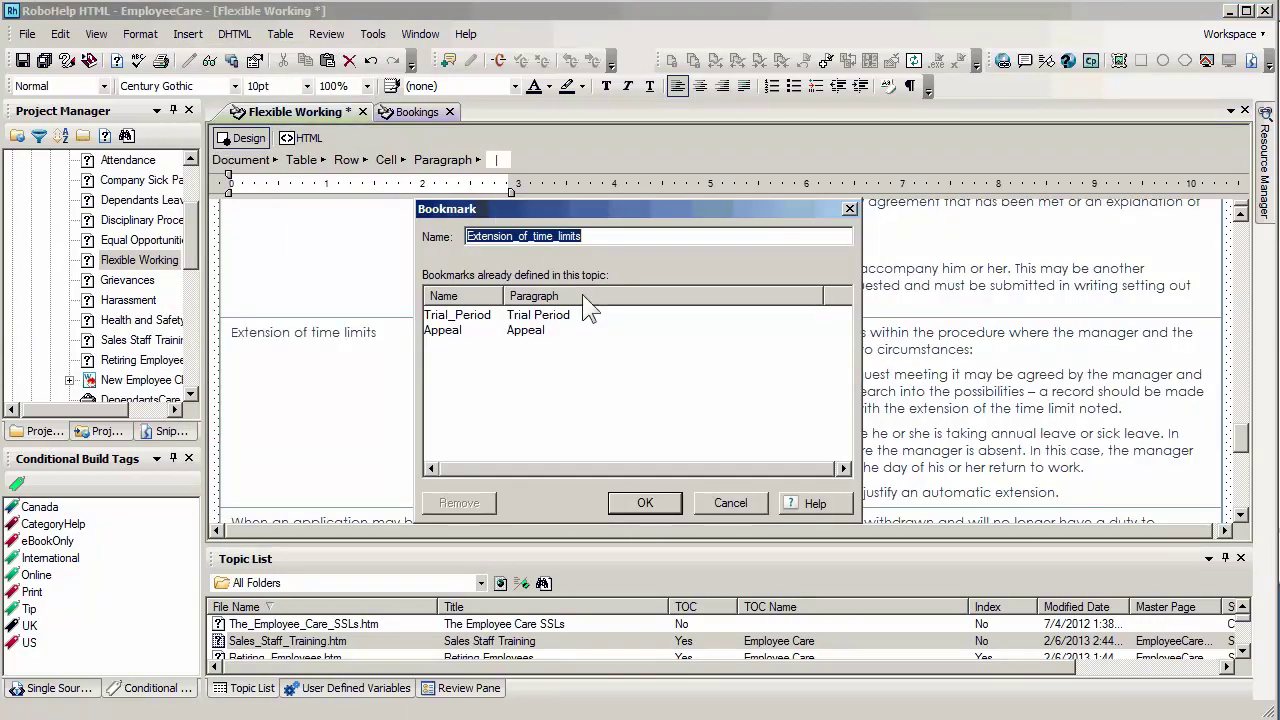
pyautogui.click(635, 504)
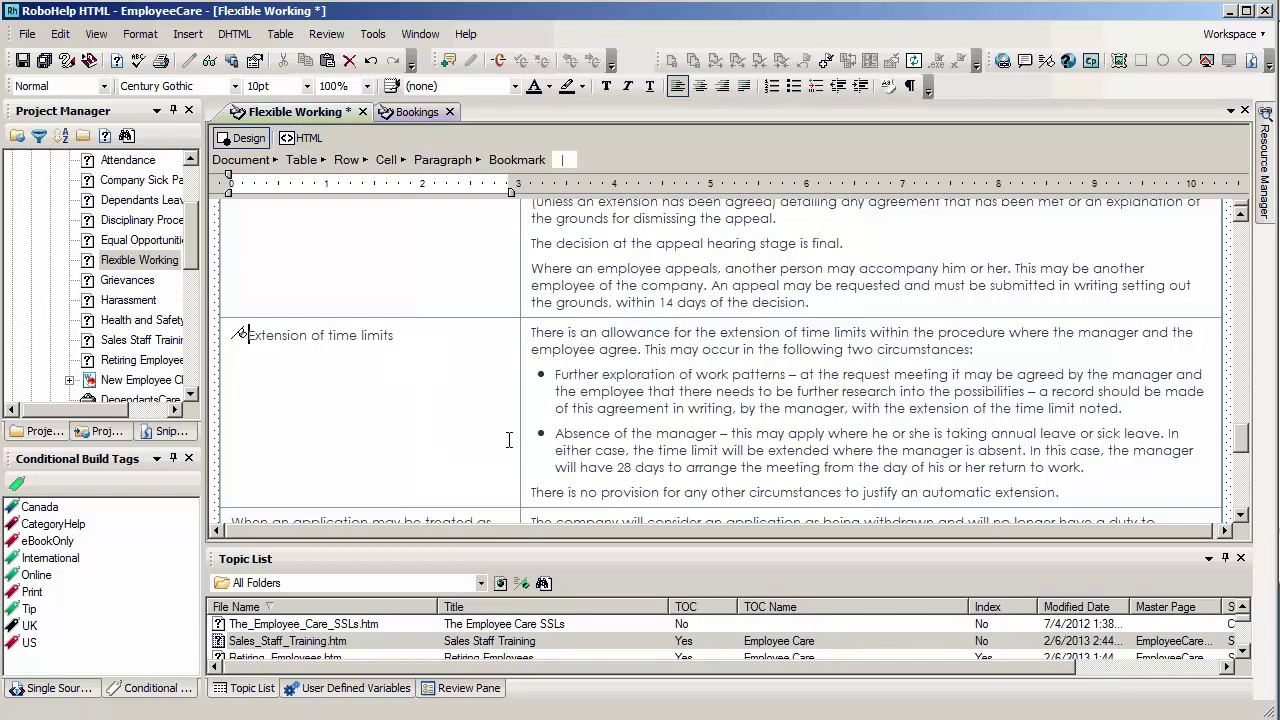
pyautogui.scroll(4, 503, 399)
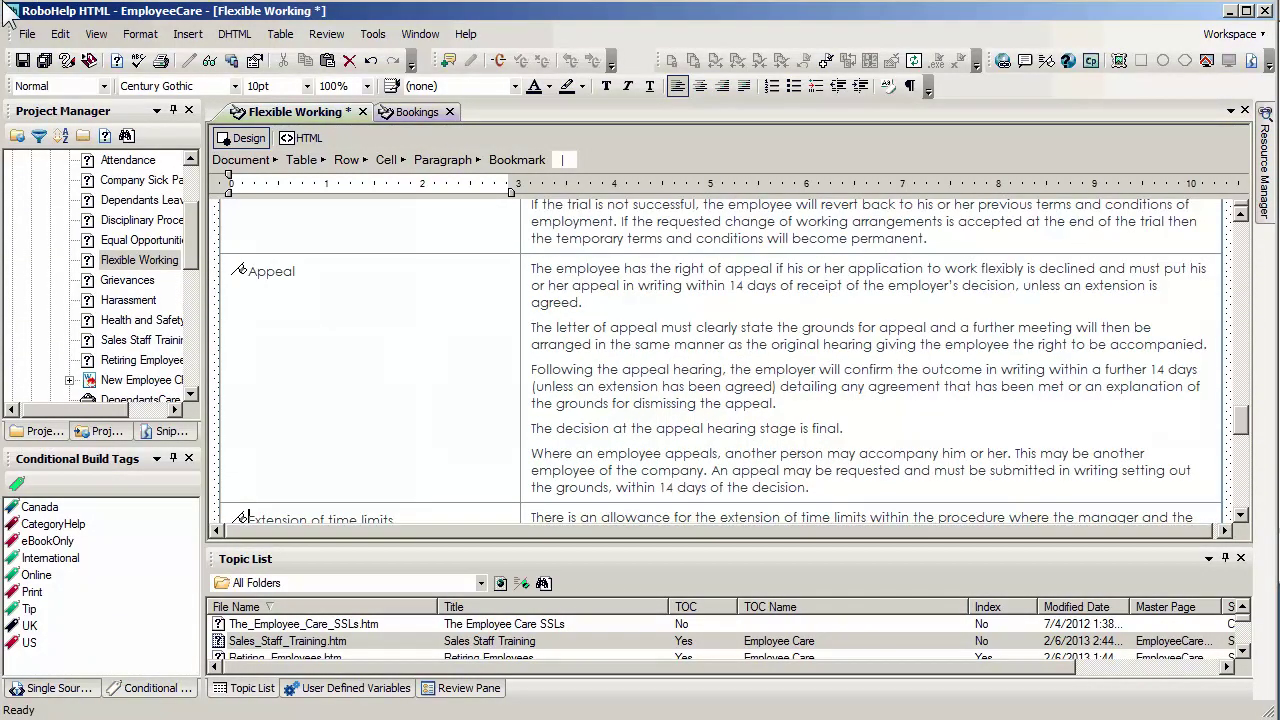
# Step: Save the topic, expand it in Project Manager to show its three bookmarks, and return to the top
pyautogui.click(28, 72)
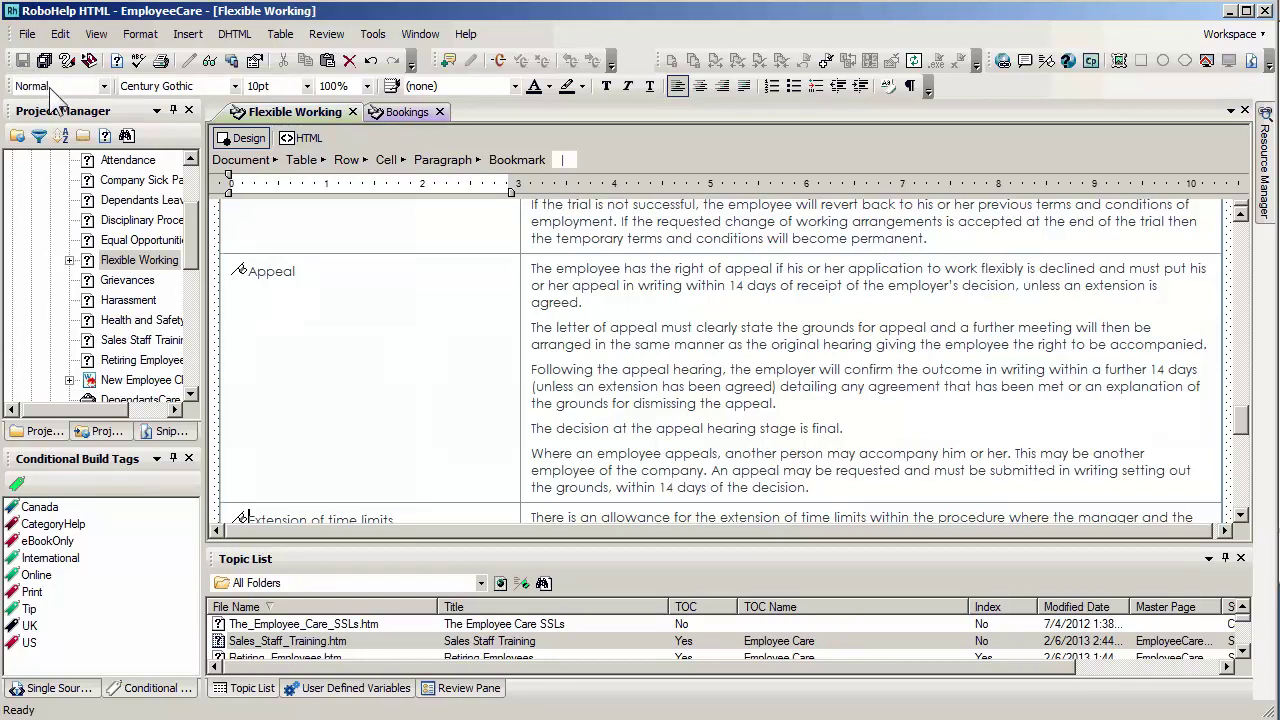
pyautogui.click(68, 260)
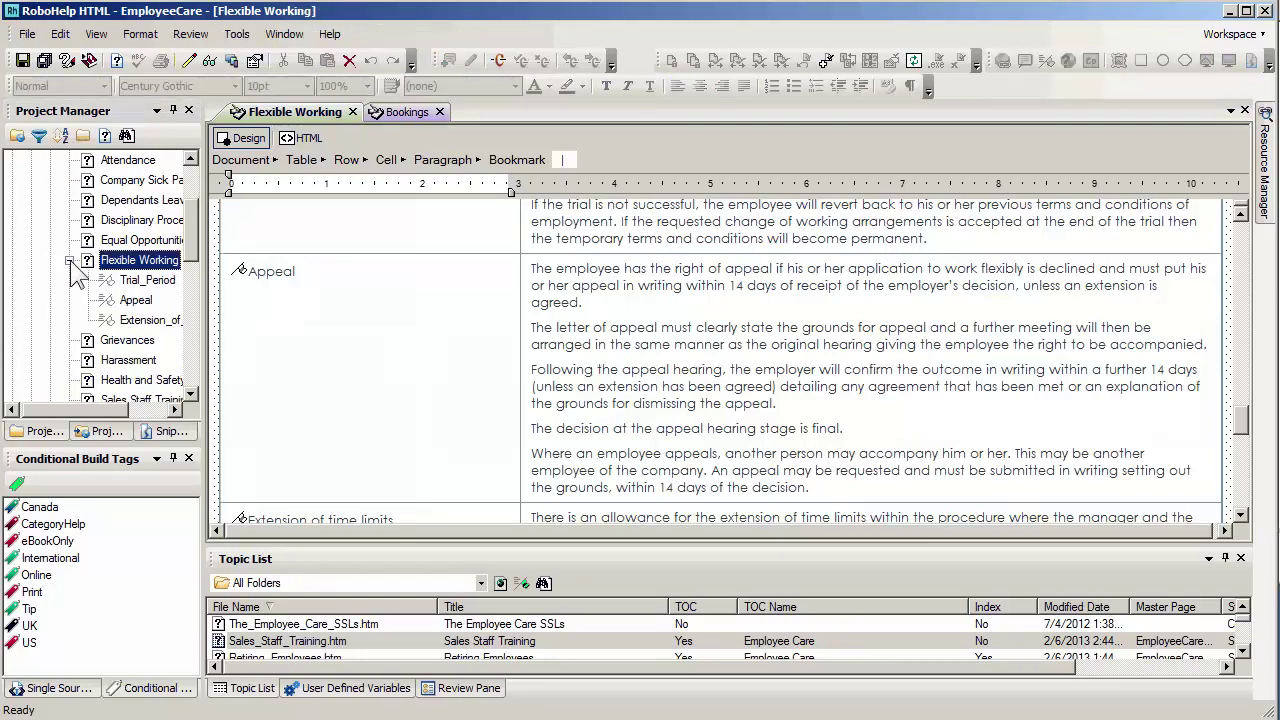
pyautogui.click(148, 281)
pyautogui.click(136, 301)
pyautogui.click(146, 335)
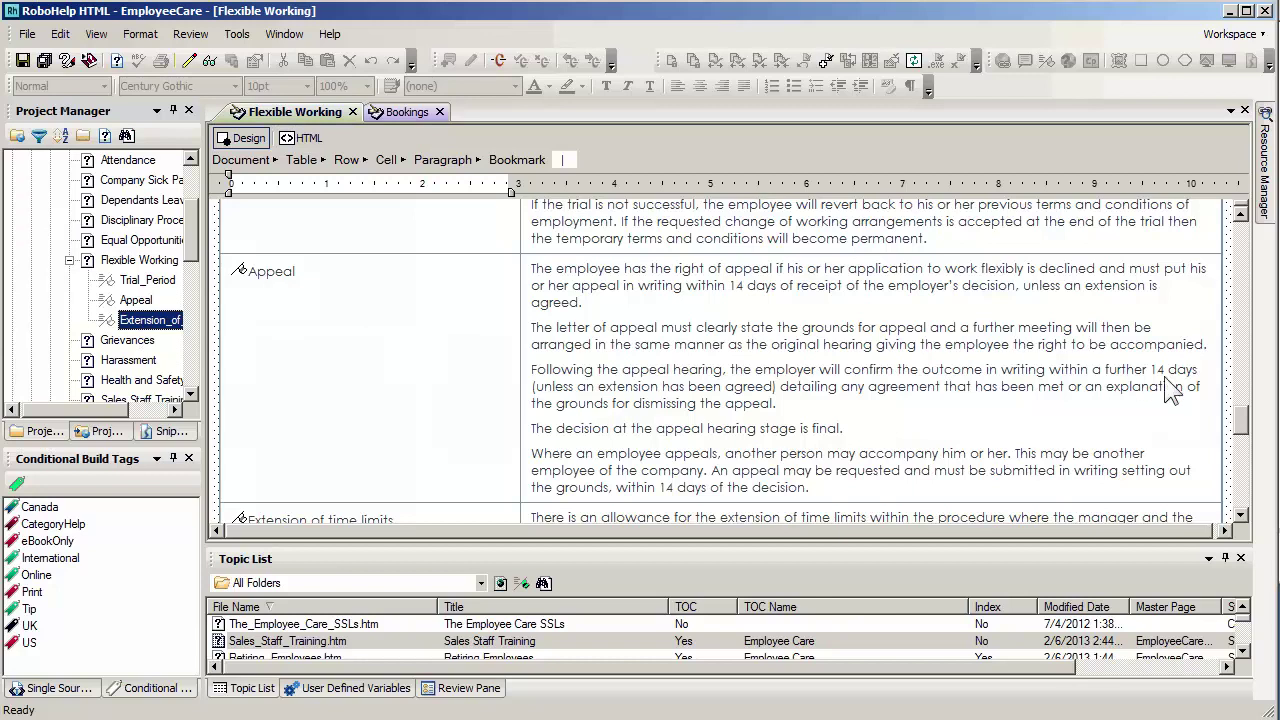
pyautogui.moveTo(1248, 440); pyautogui.dragTo(1246, 232)
# Step: Below the 'PLEASE PAY ATTENTION' line, add bullets Trial Period, Appeal and Extension of Time Period
pyautogui.click(619, 378)
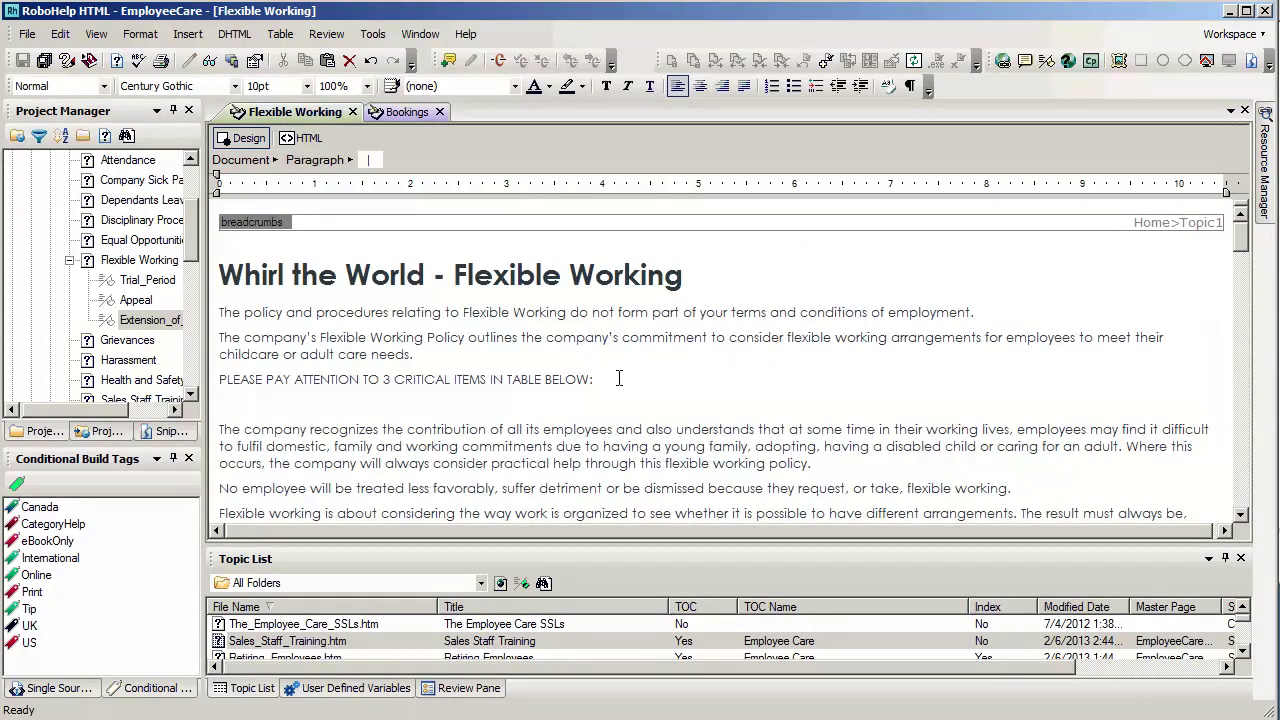
pyautogui.press('Return')
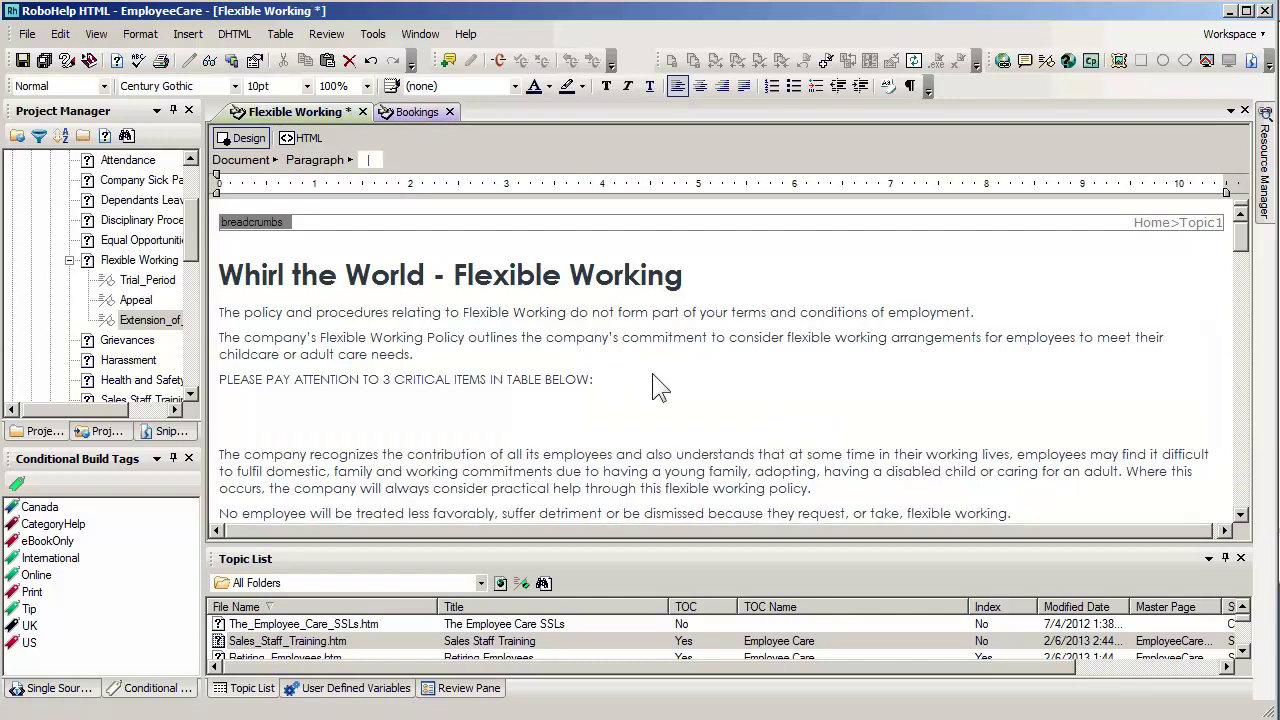
pyautogui.click(793, 86)
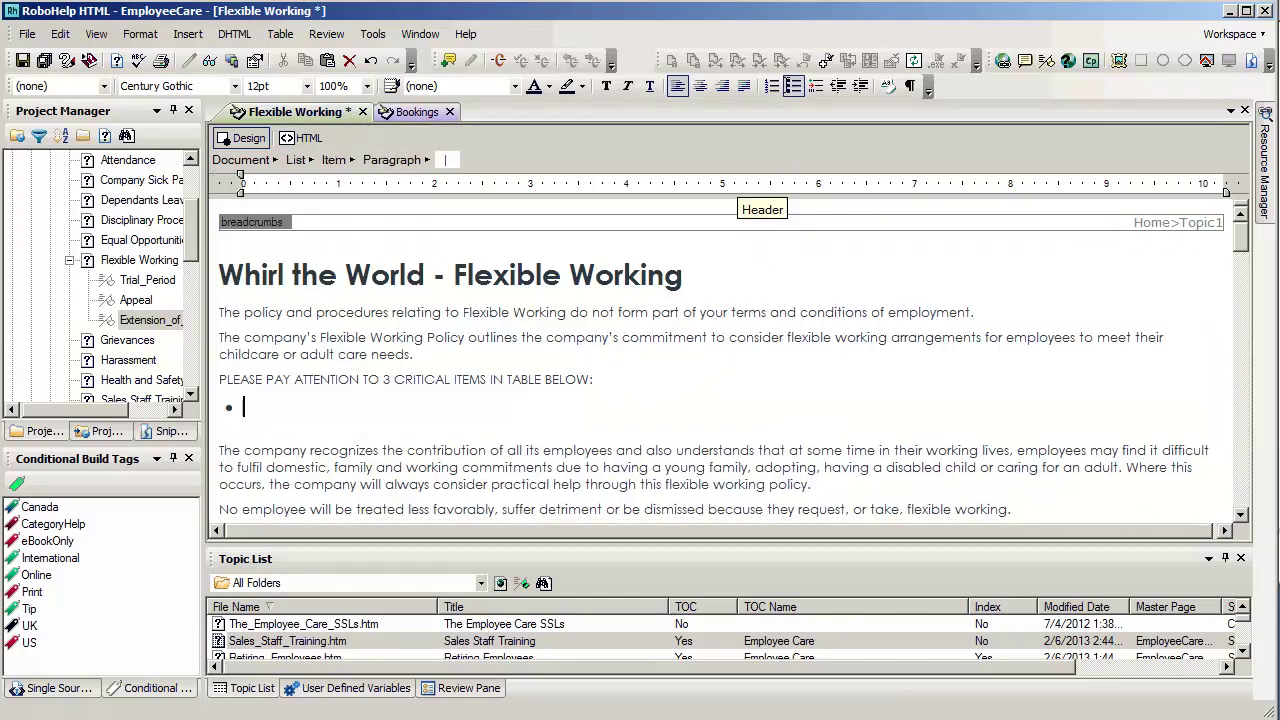
pyautogui.write('Trial ')
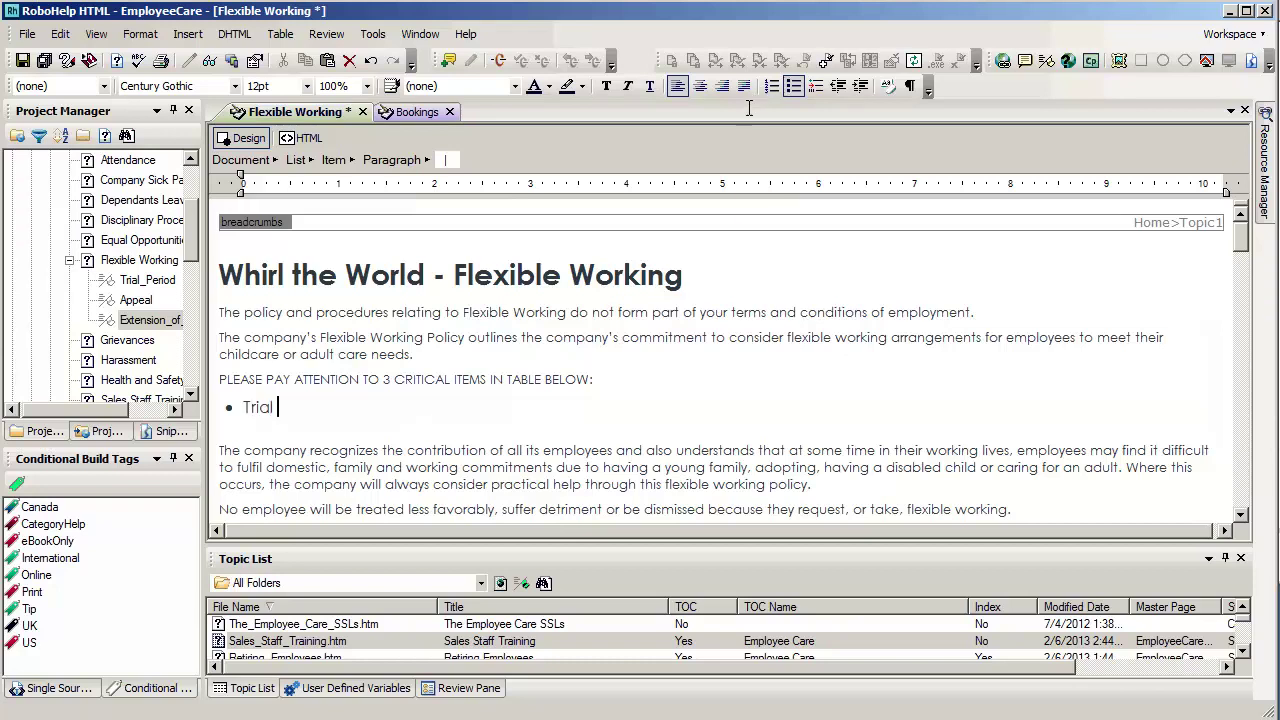
pyautogui.write('Period')
pyautogui.press('Return')
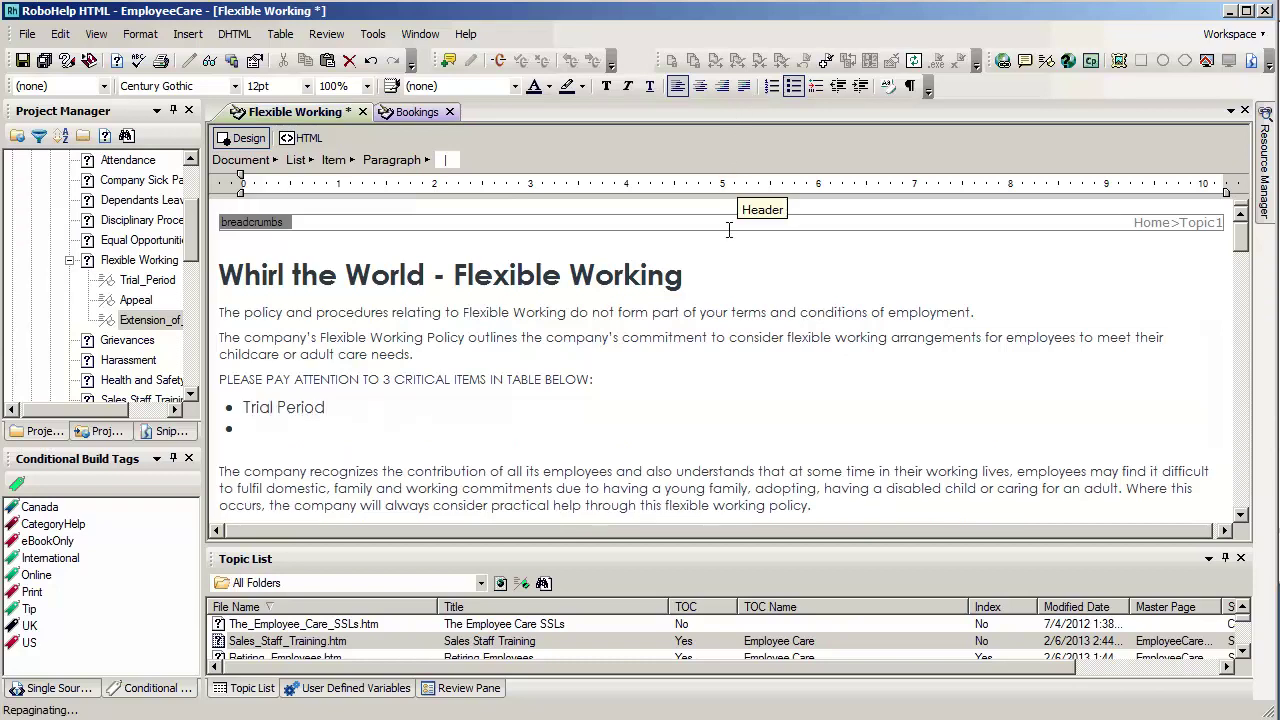
pyautogui.write('Appeal')
pyautogui.press('Return')
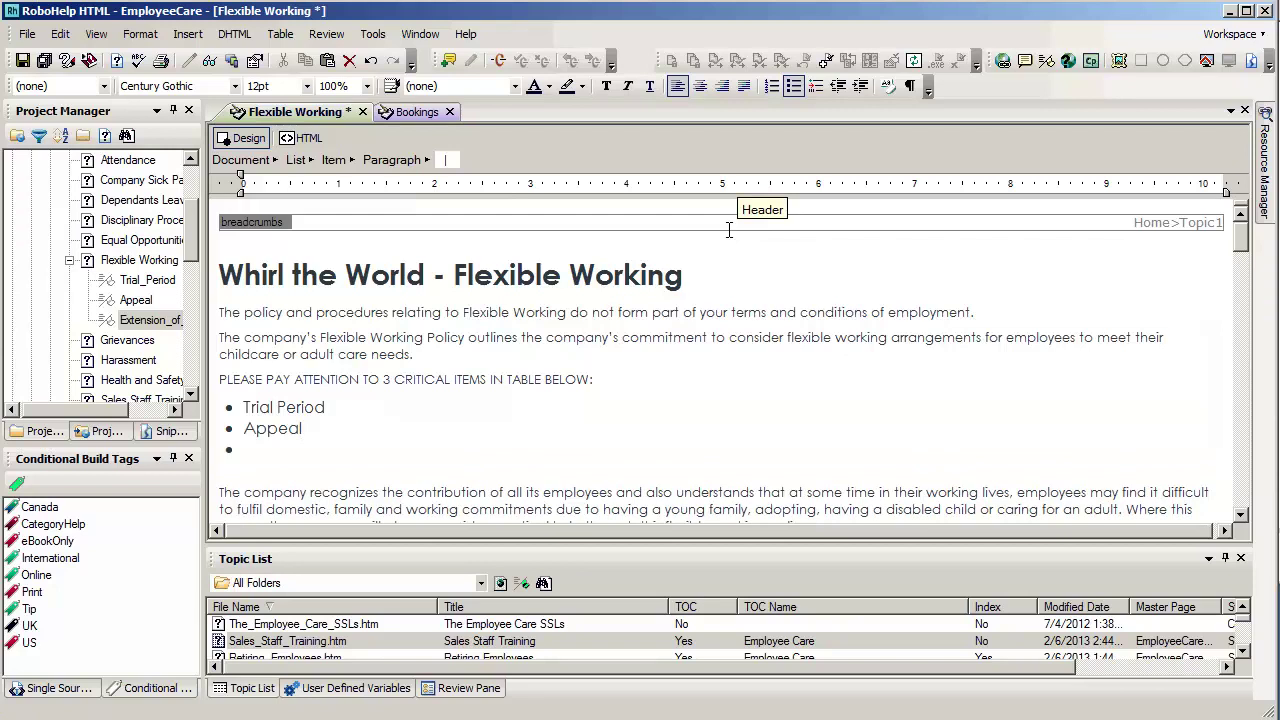
pyautogui.write('Extens')
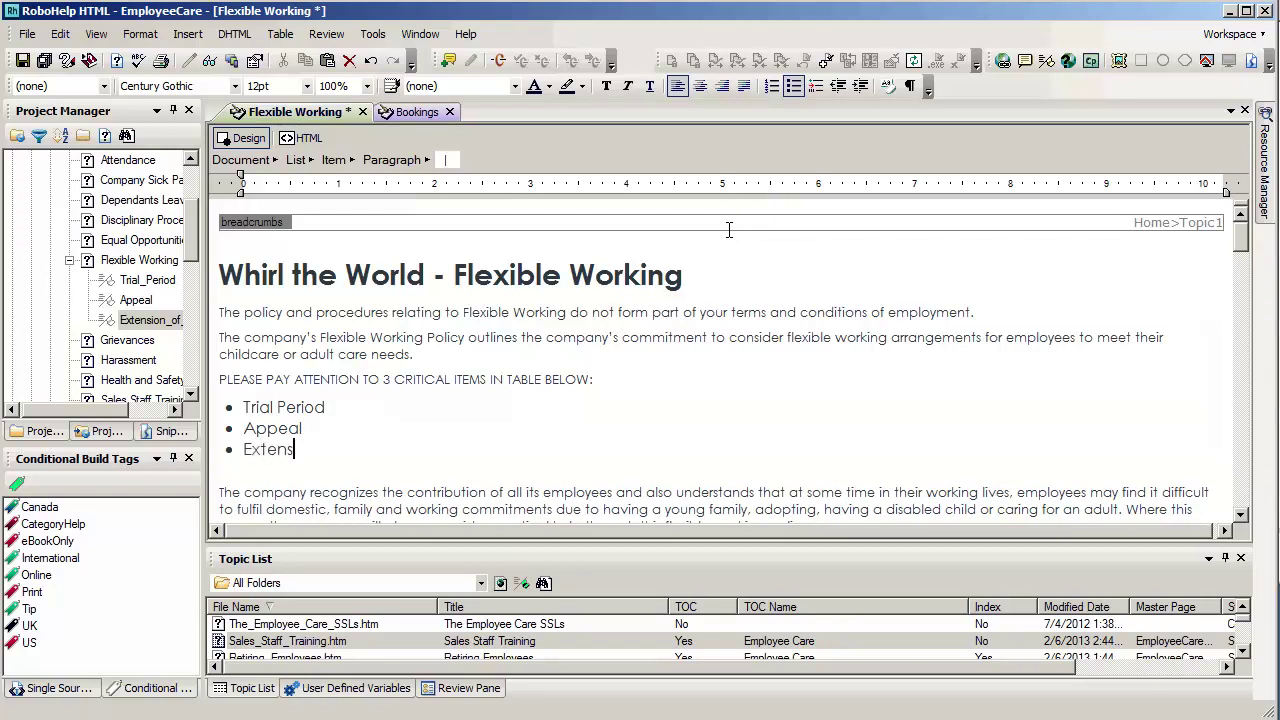
pyautogui.write('ion of Time Period')
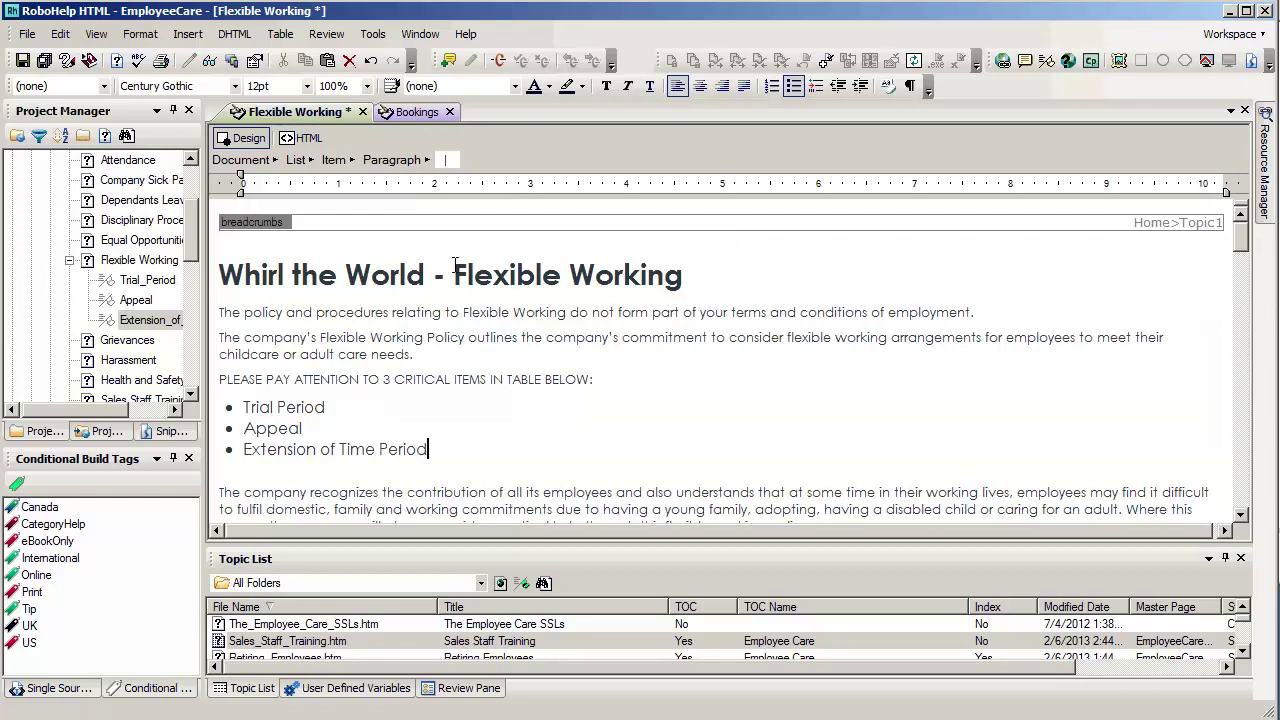
# Step: Link the Trial Period bullet to the Trial_Period bookmark
pyautogui.moveTo(328, 408); pyautogui.dragTo(228, 408)
pyautogui.click(327, 405)
pyautogui.moveTo(328, 405); pyautogui.dragTo(230, 410)
pyautogui.click(244, 408)
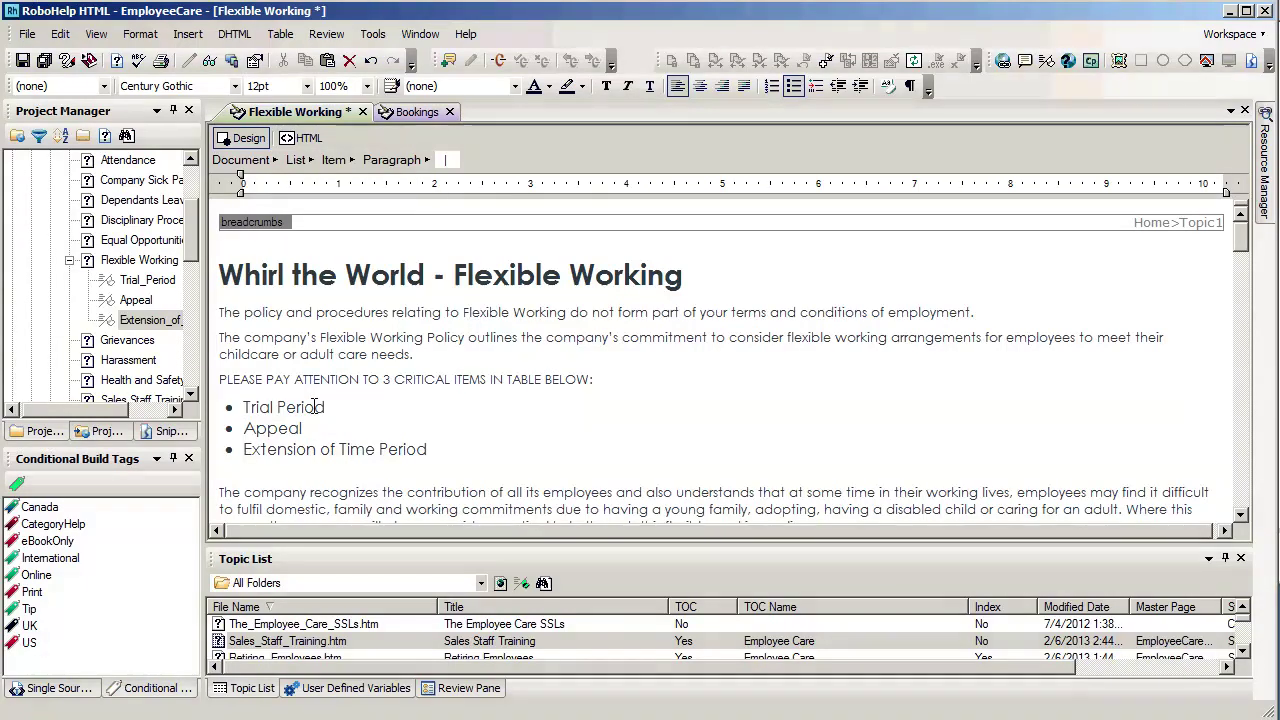
pyautogui.moveTo(325, 405); pyautogui.dragTo(197, 405)
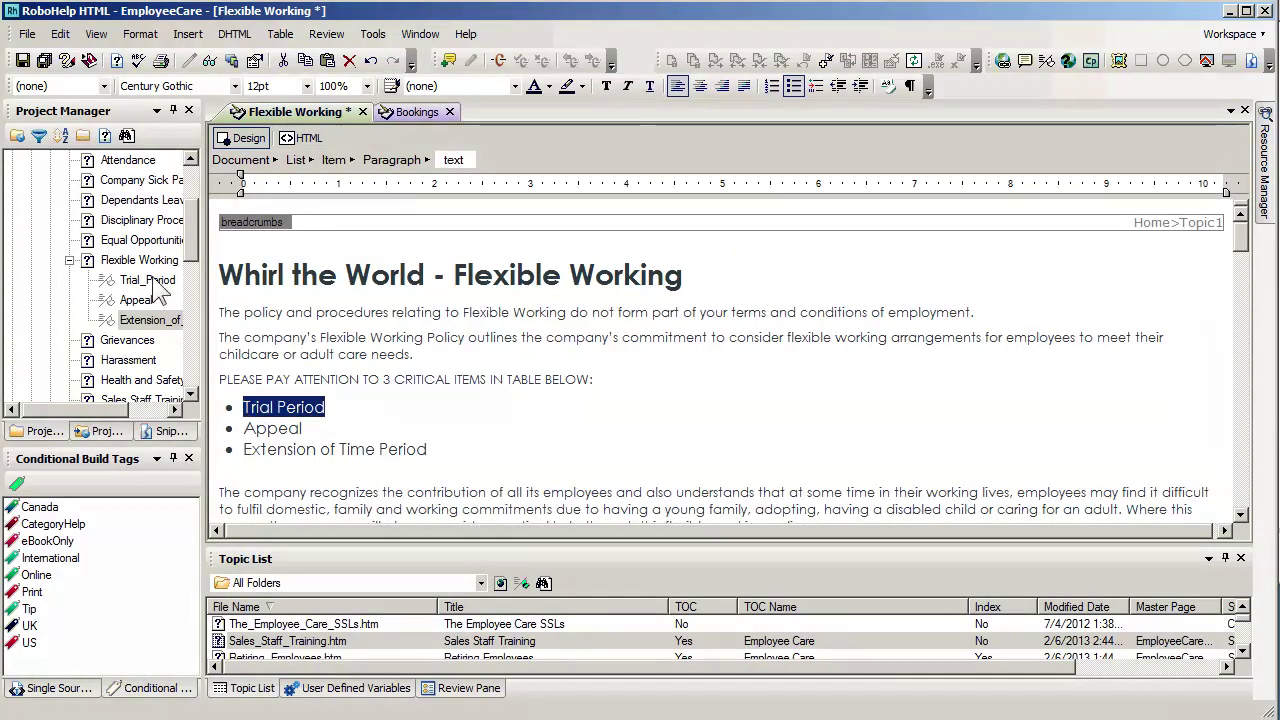
pyautogui.moveTo(148, 280); pyautogui.dragTo(263, 406)
# Step: Link Appeal and Extension of Time Period to their bookmarks and save the topic
pyautogui.doubleClick(272, 428)
pyautogui.moveTo(136, 300); pyautogui.dragTo(248, 424)
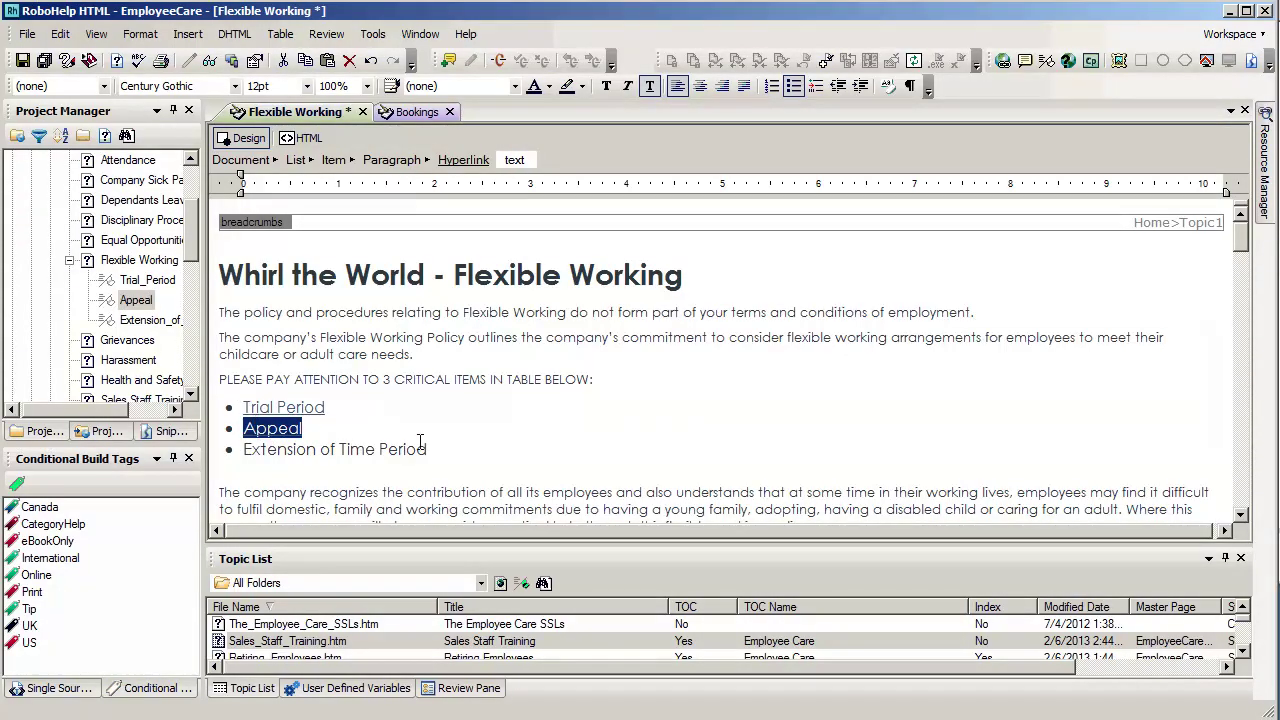
pyautogui.moveTo(428, 451); pyautogui.dragTo(243, 450)
pyautogui.moveTo(150, 320); pyautogui.dragTo(292, 448)
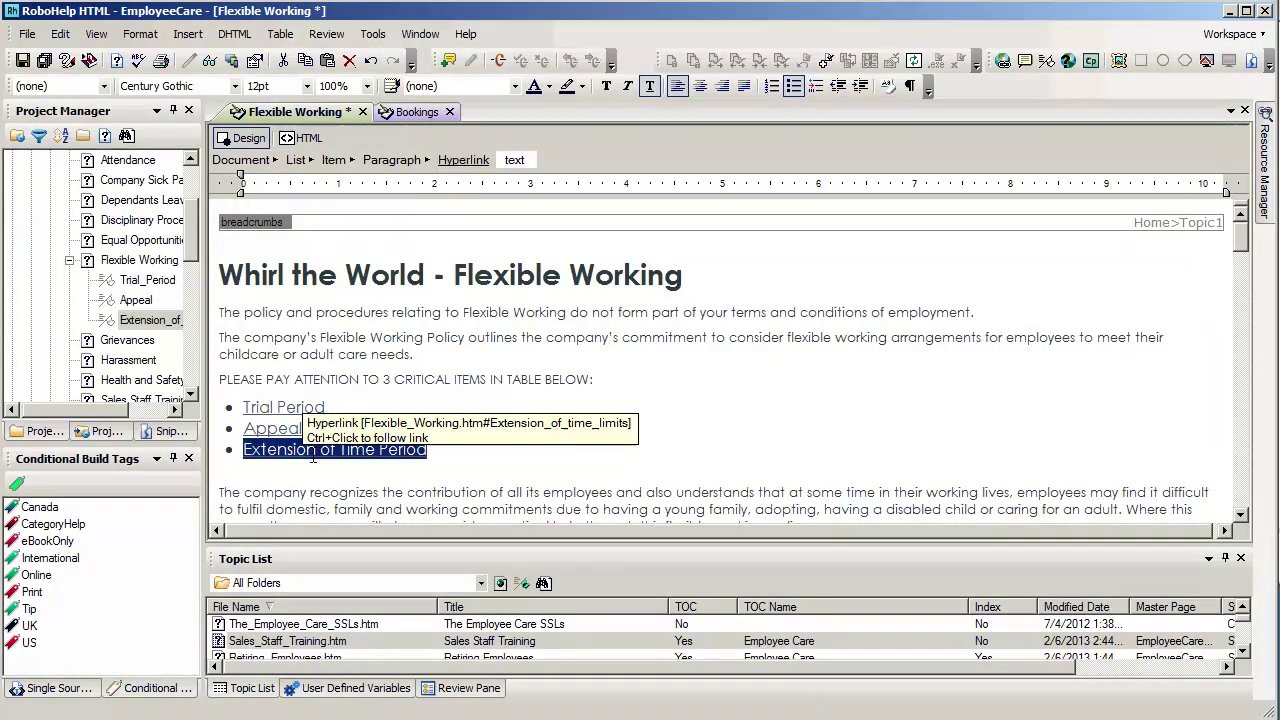
pyautogui.click(442, 413)
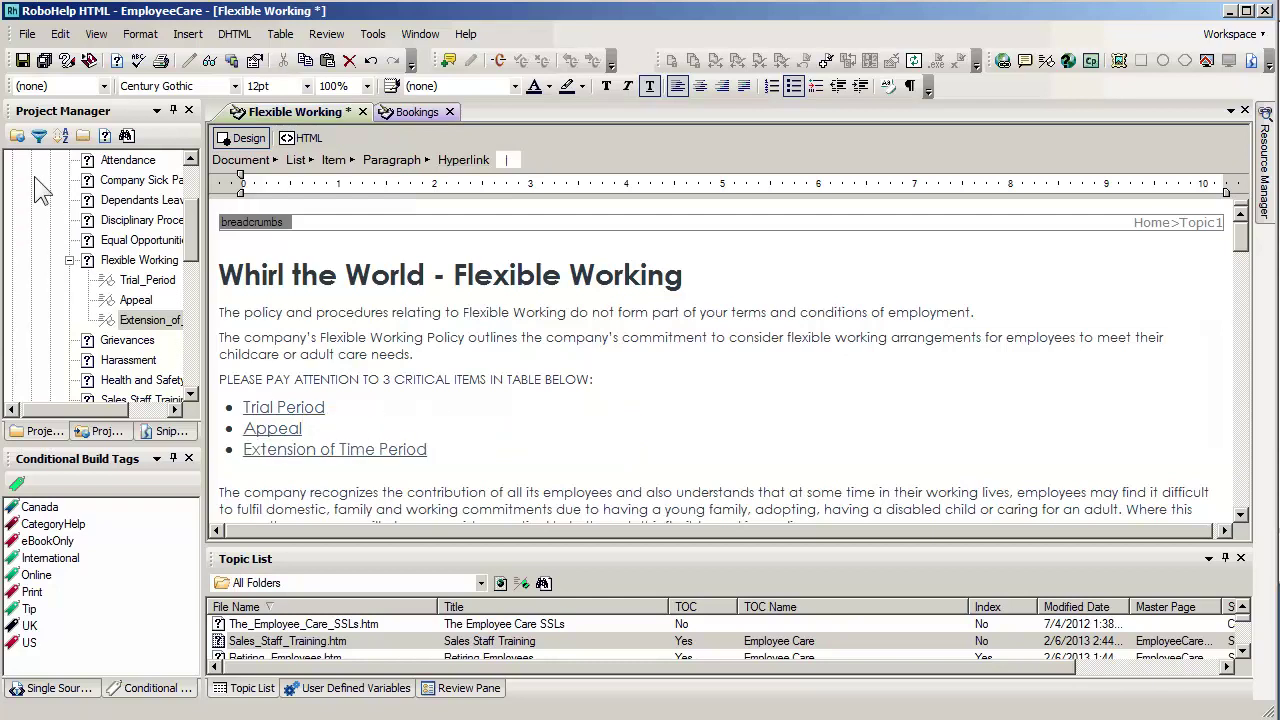
pyautogui.click(22, 60)
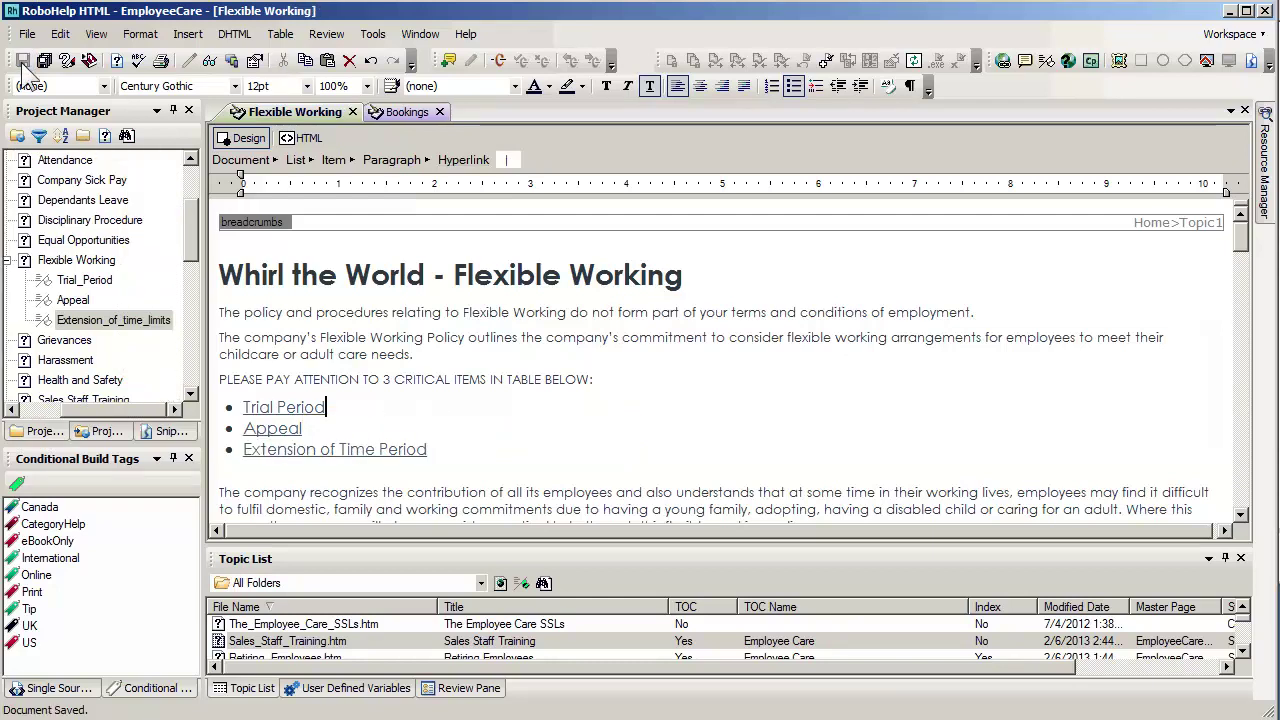
# Step: Preview the topic and confirm the Trial Period link jumps to its table row, then go back
pyautogui.click(212, 63)
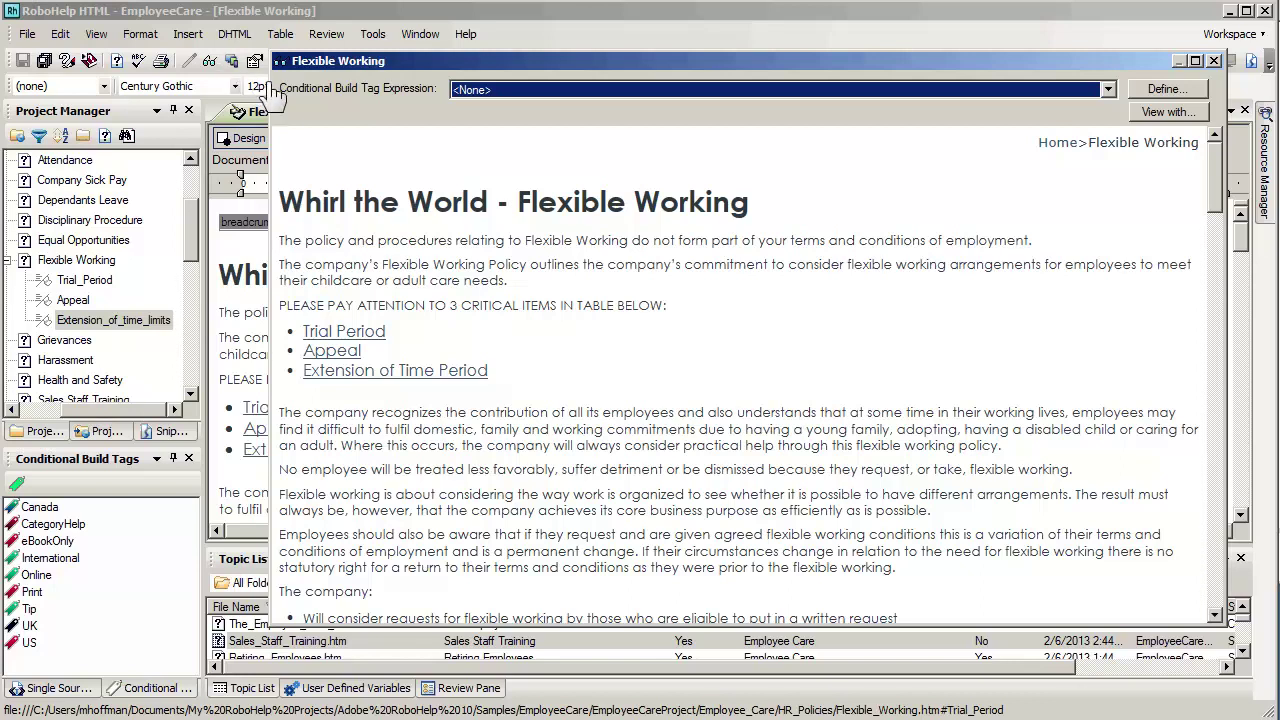
pyautogui.click(327, 333)
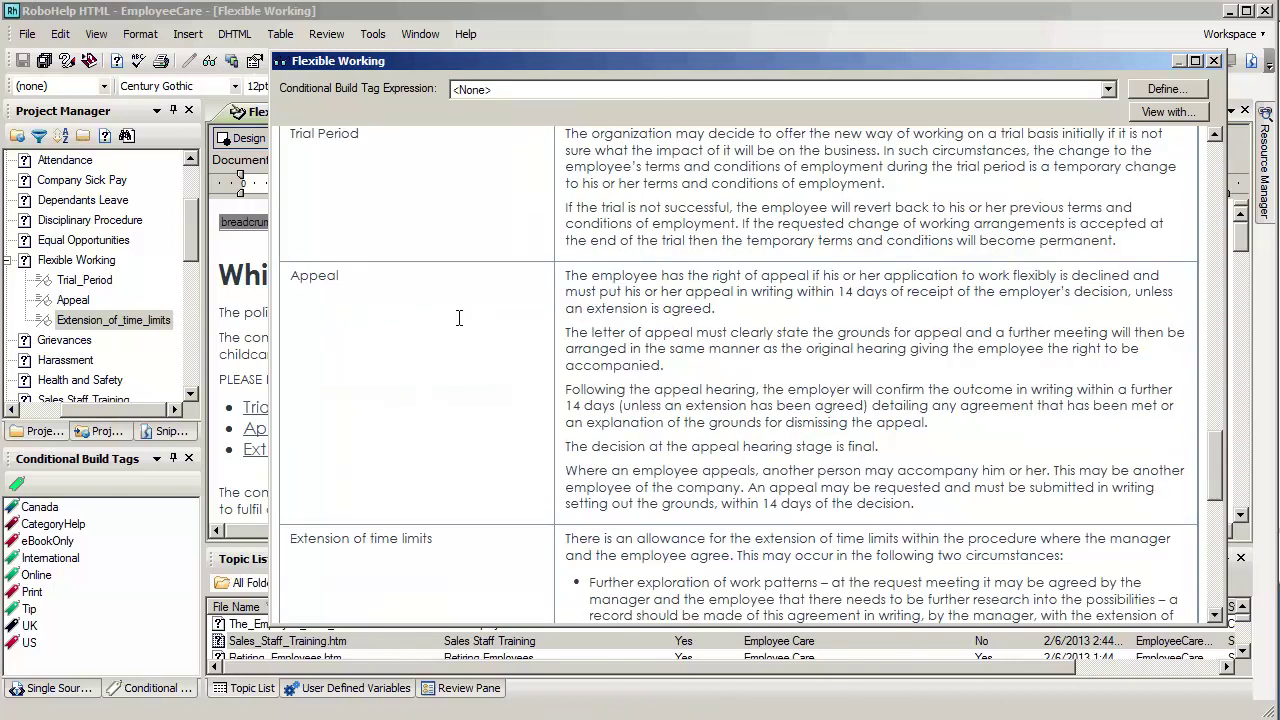
pyautogui.rightClick(567, 218)
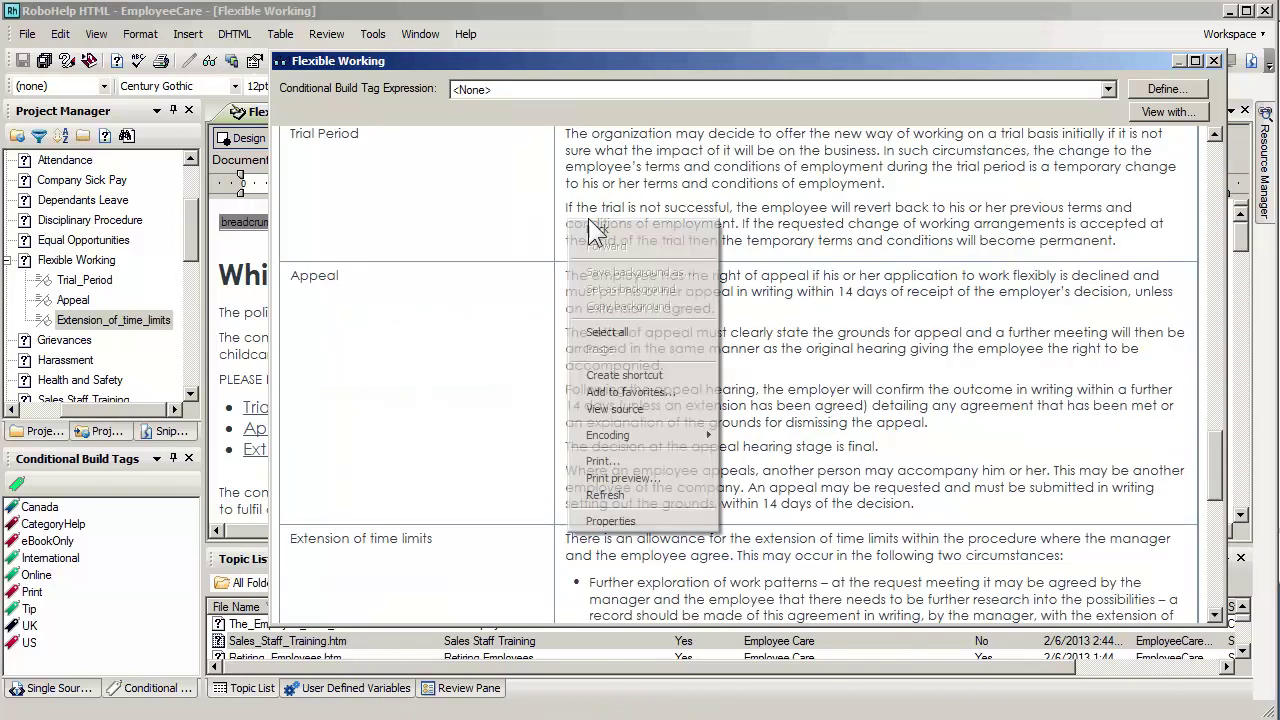
pyautogui.click(598, 229)
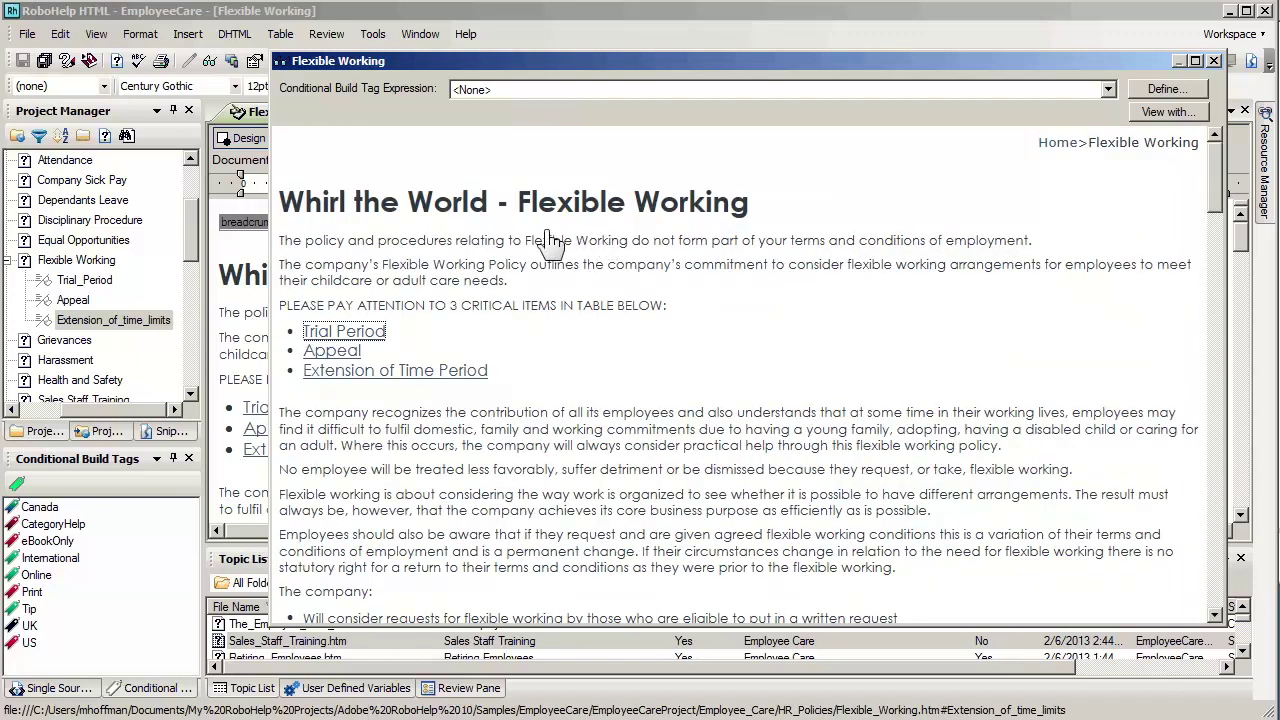
# Step: Confirm the Extension of Time Period link jumps to its row, then go back
pyautogui.click(338, 371)
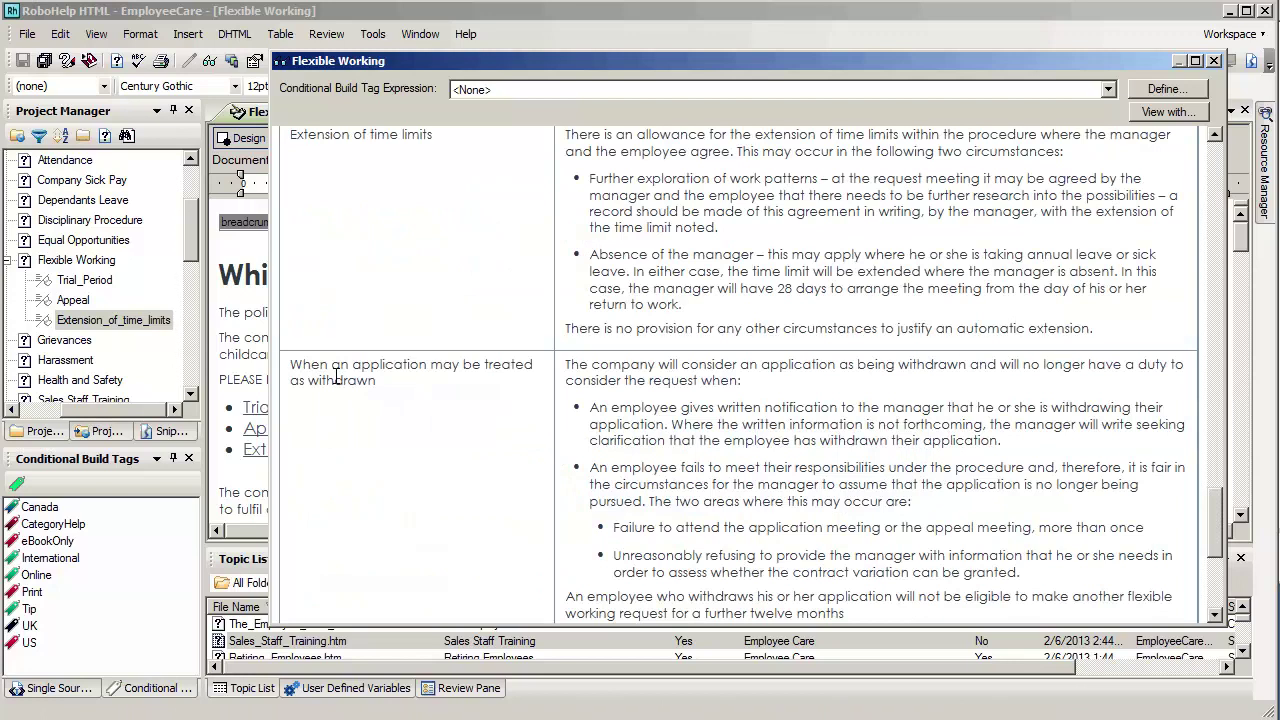
pyautogui.rightClick(601, 195)
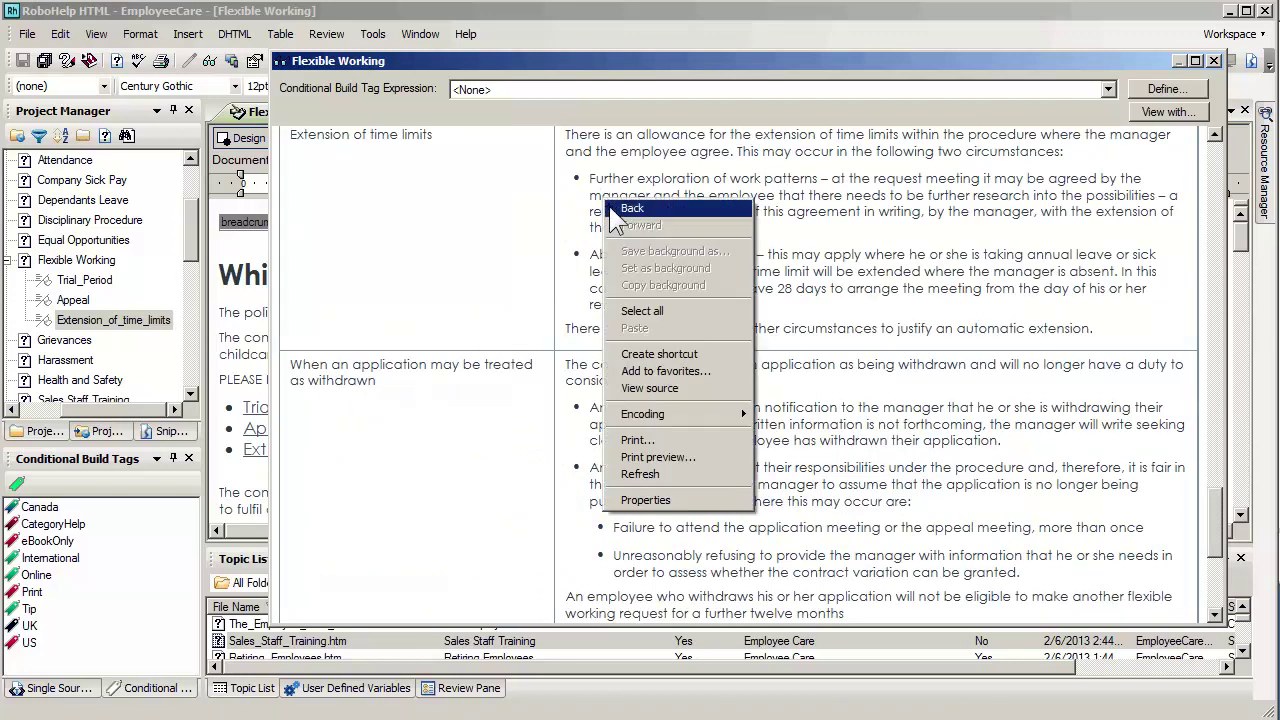
pyautogui.click(614, 209)
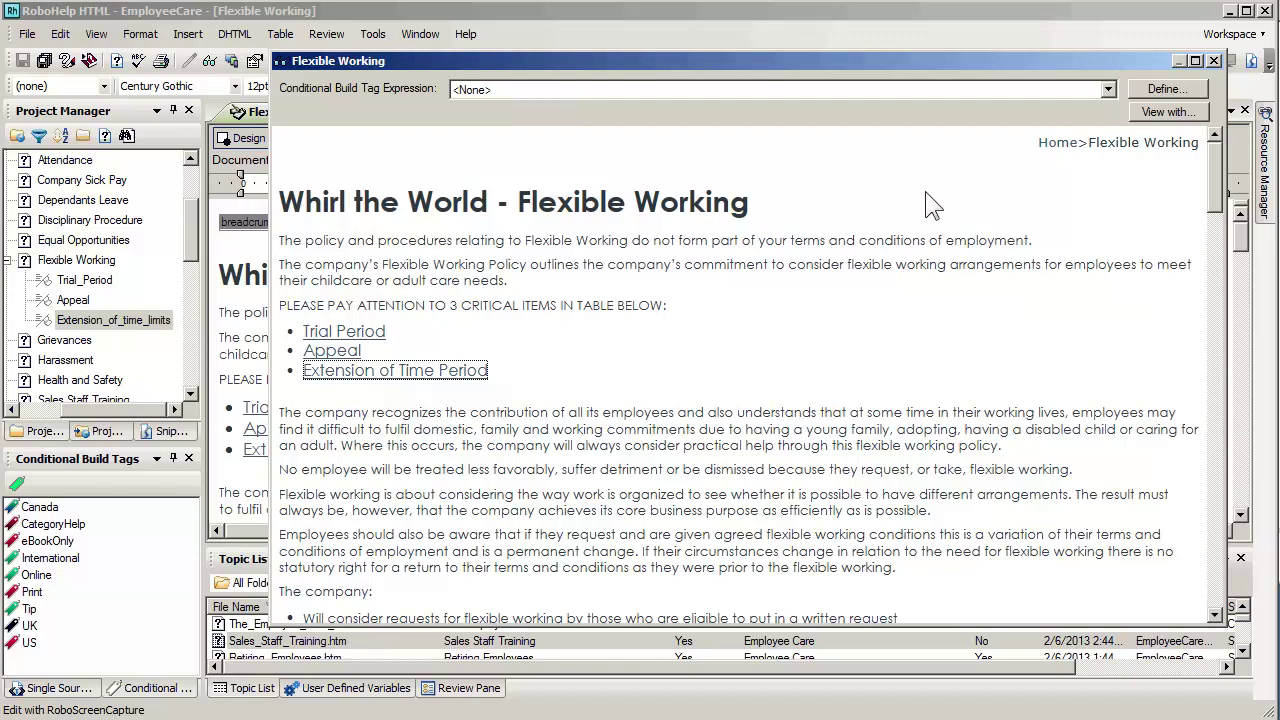
# Step: Close the Flexible Working preview window
pyautogui.click(1213, 62)
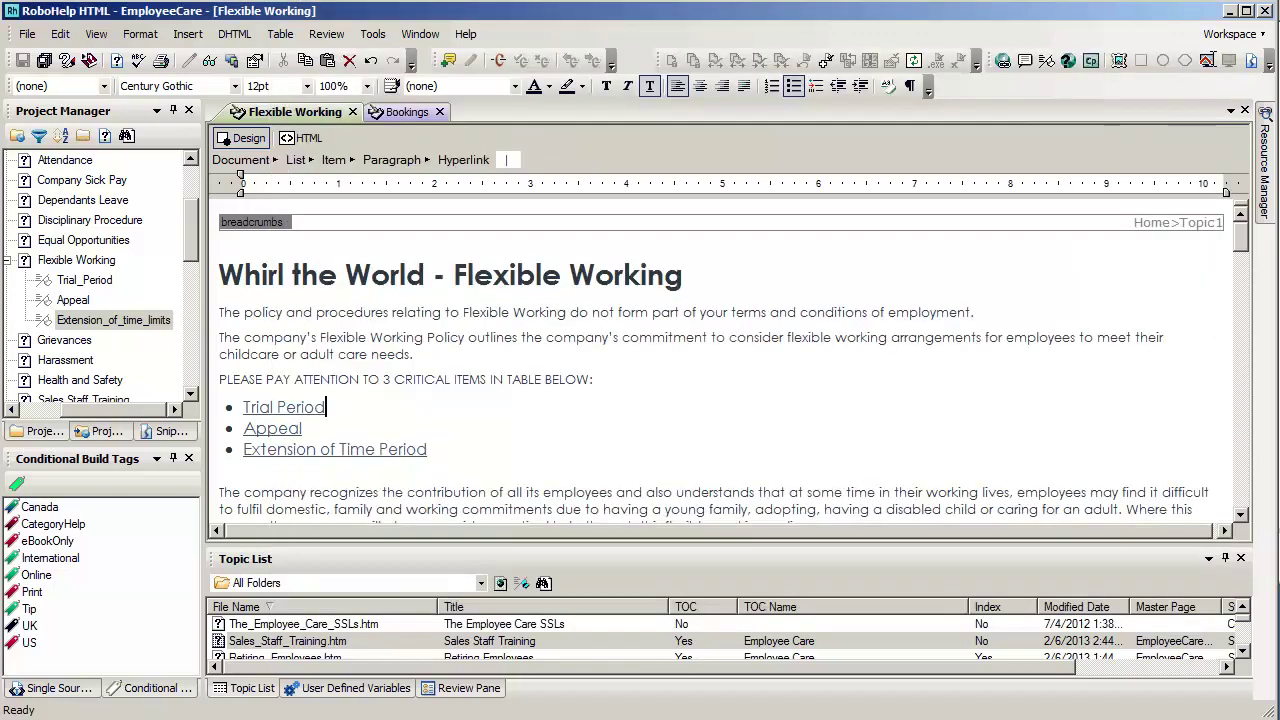